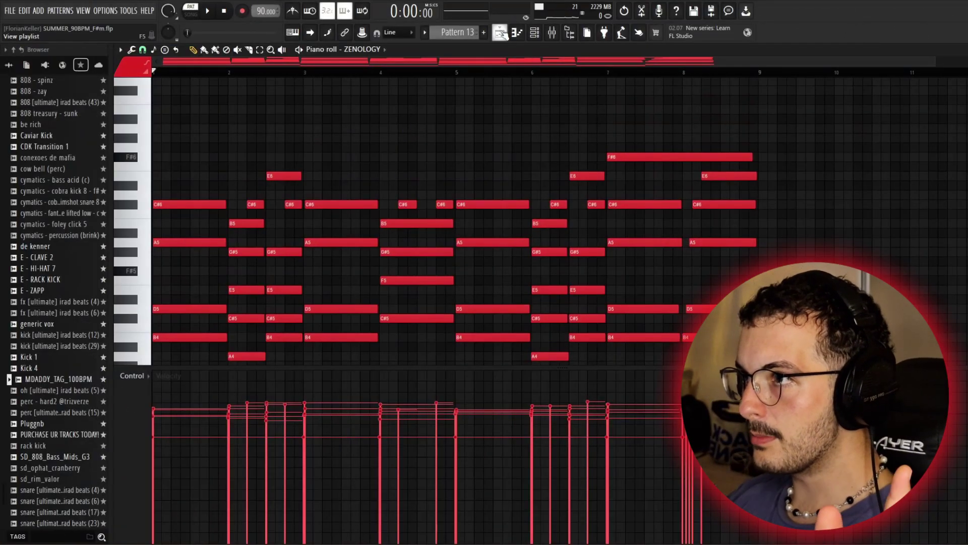
Open the playlist and play the arrangement from bar 7
click(501, 33)
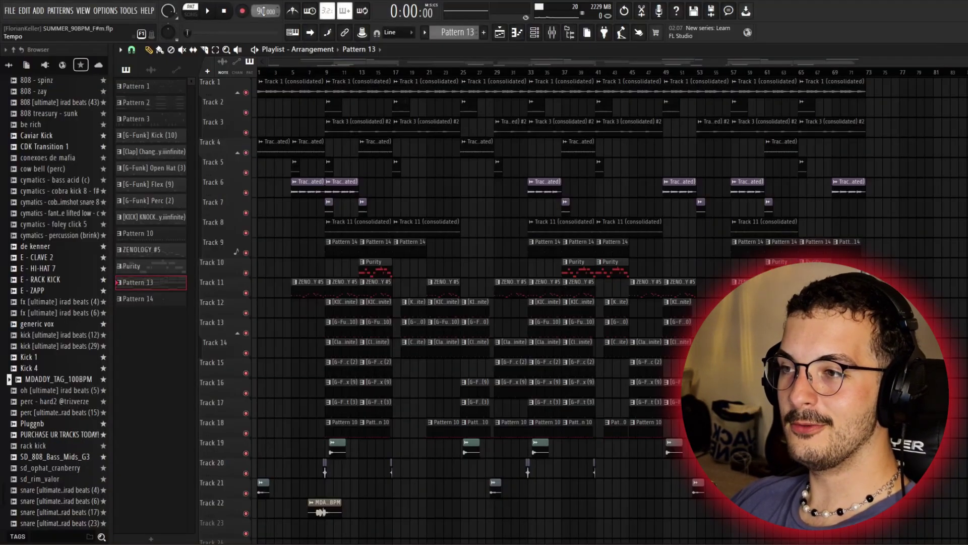
click(316, 72)
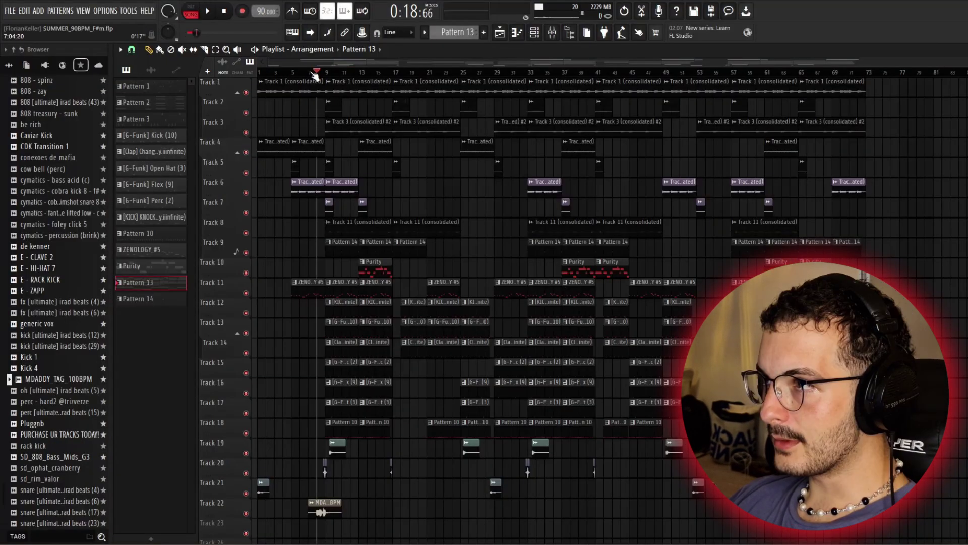
click(307, 72)
Open the ZENOLOGY piano roll of Pattern 13
click(535, 32)
click(507, 180)
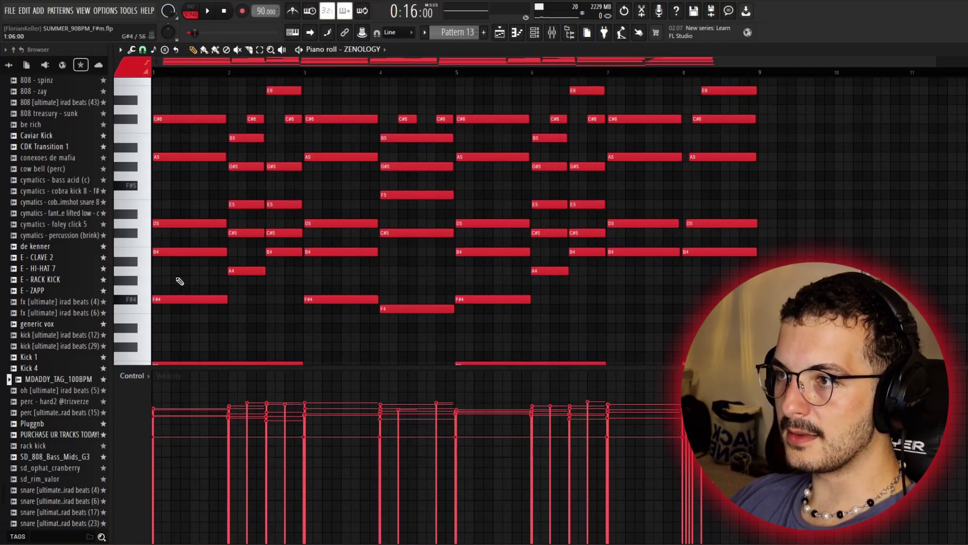
scroll(178, 278, up, 1)
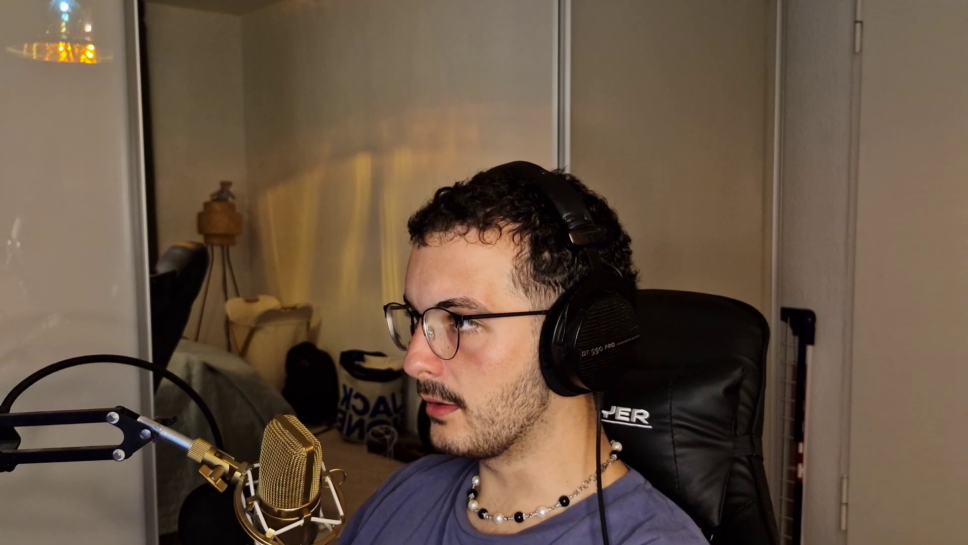
Shift the duplicated chord in bar 10 up to B4, C#5, D5 and F#5, and delete the example chords in bars 9 and 10
drag(422, 126, 350, 479)
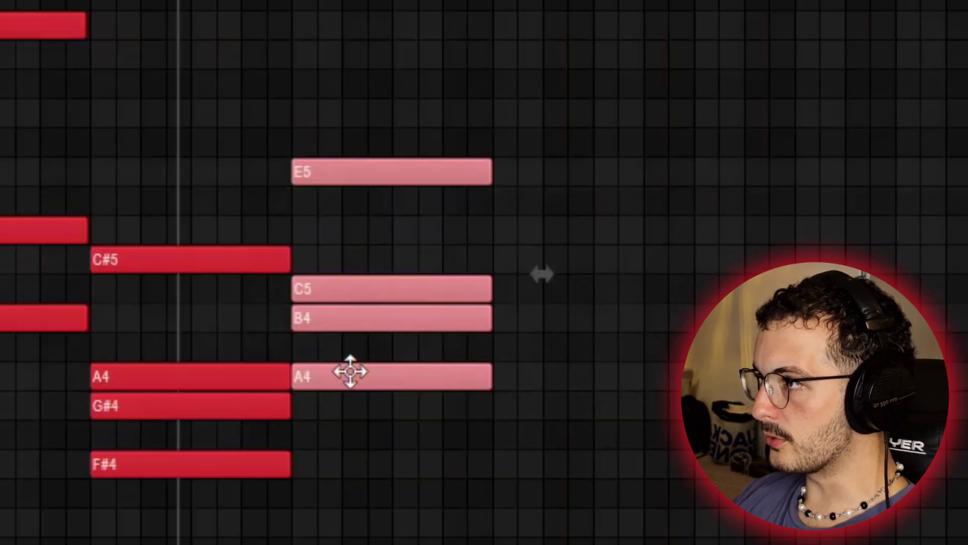
drag(662, 327, 662, 23)
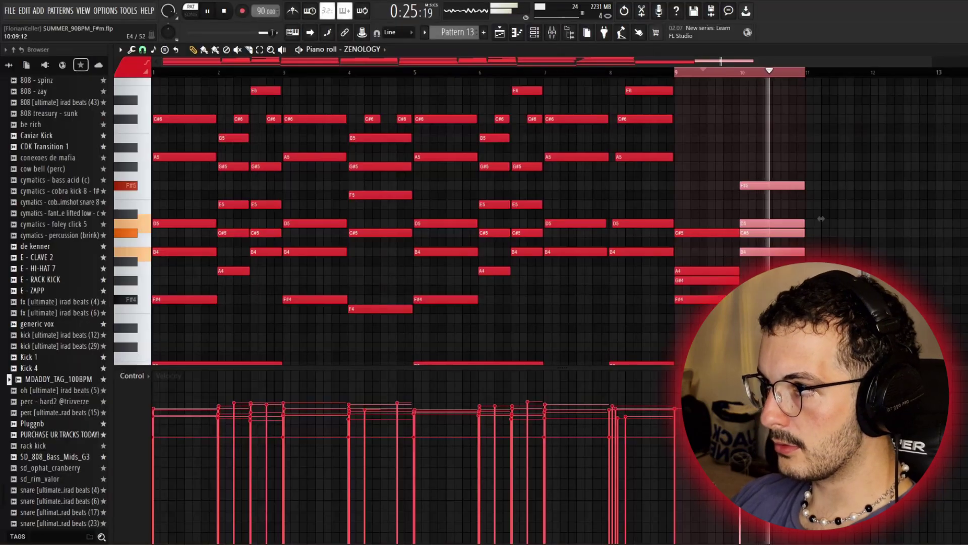
key(Delete)
key(Delete)
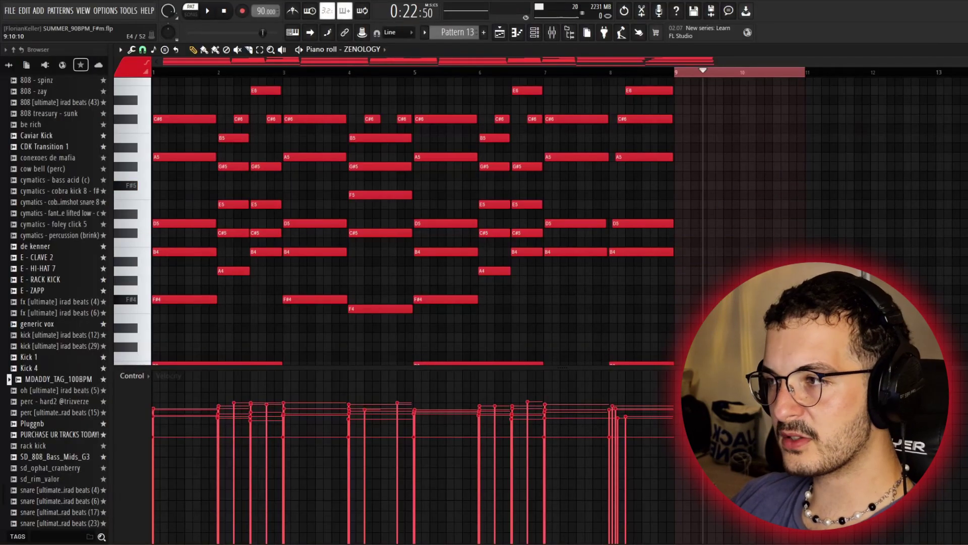
Draw a one-bar chord of F#4, A4, C#5, E5 and G#5 in bar 9
drag(681, 300, 697, 303)
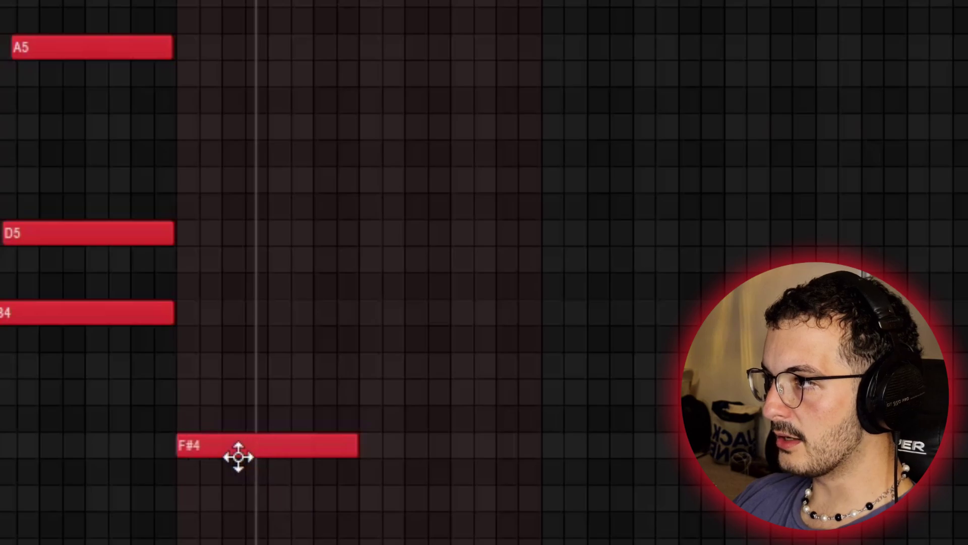
click(206, 368)
click(202, 262)
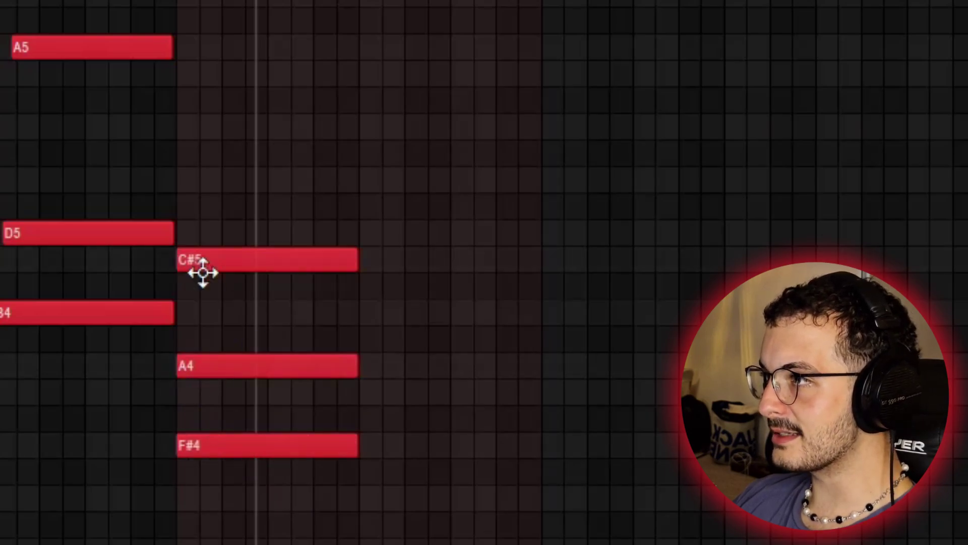
click(202, 176)
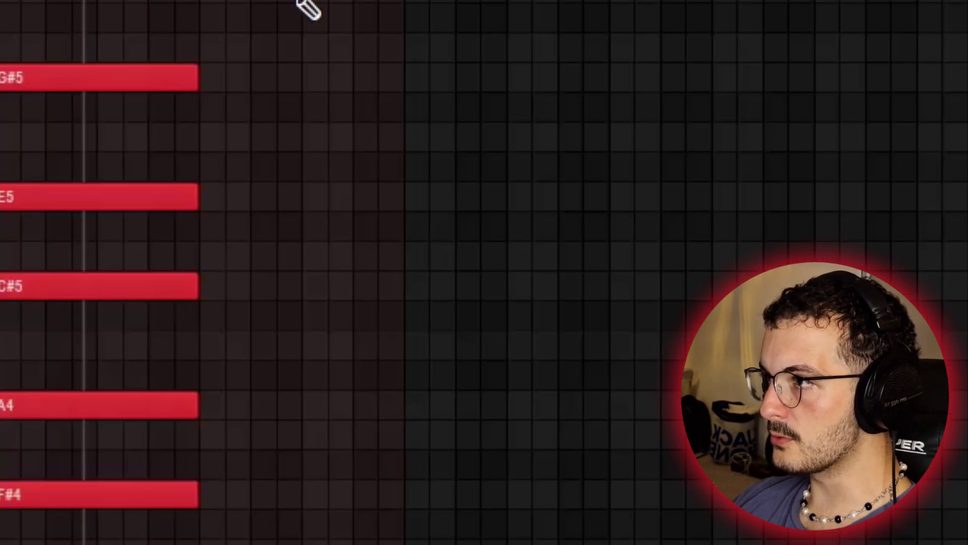
drag(345, 4, 119, 542)
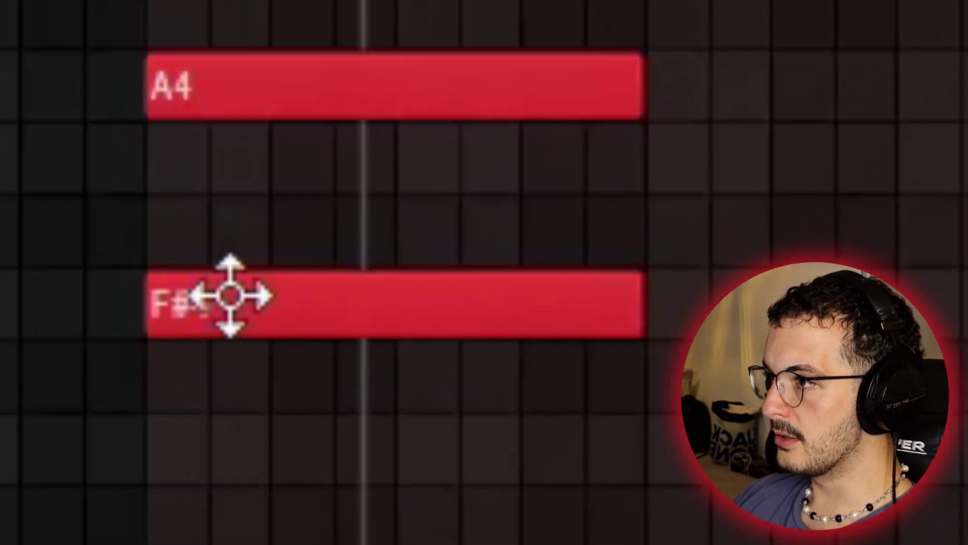
scroll(307, 194, up, 6)
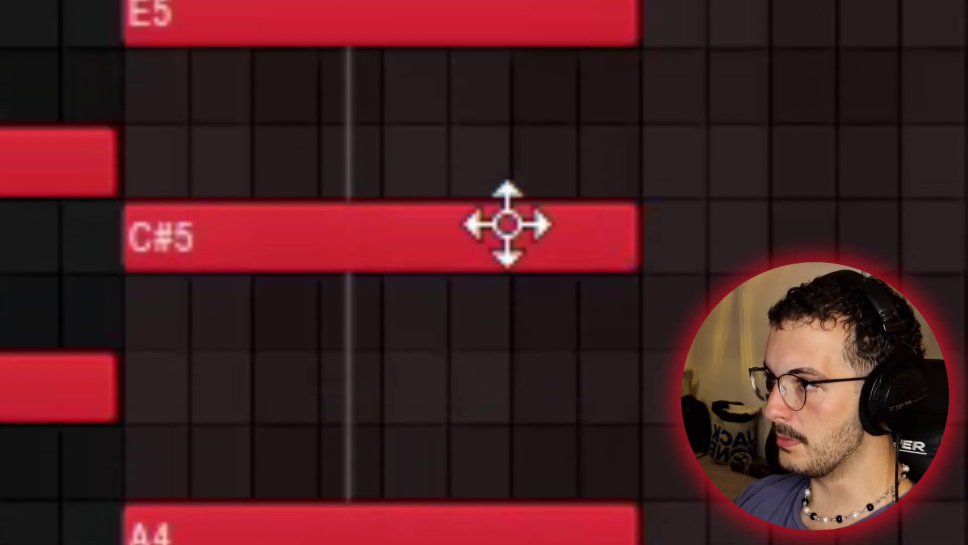
scroll(636, 140, up, 5)
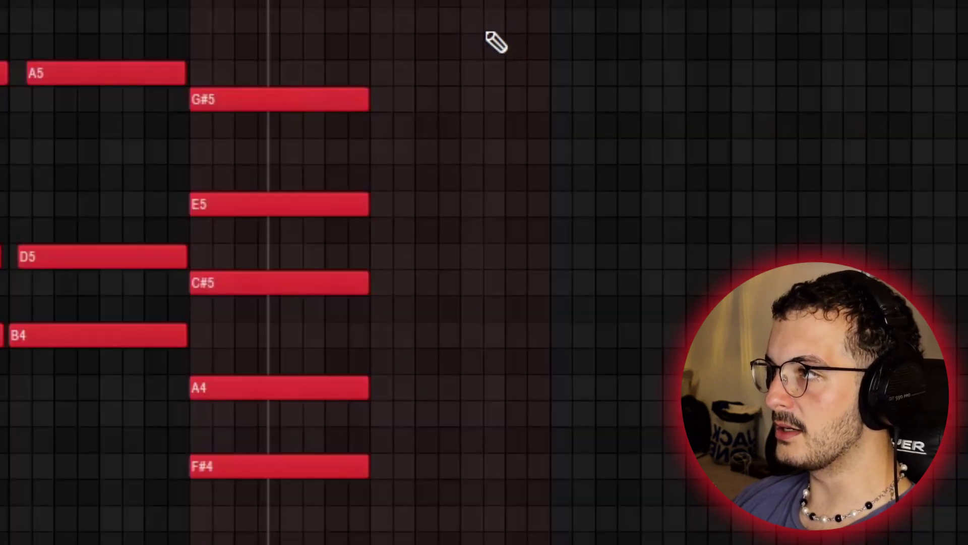
Remove the G#5 from the bar 9 chord and add it back, playing the chord to compare the sound
right_click(361, 103)
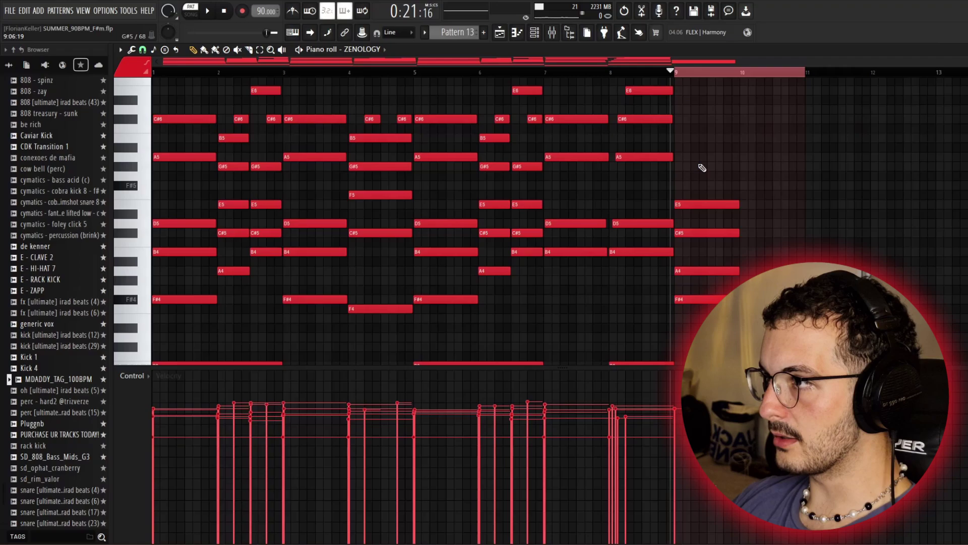
key(space)
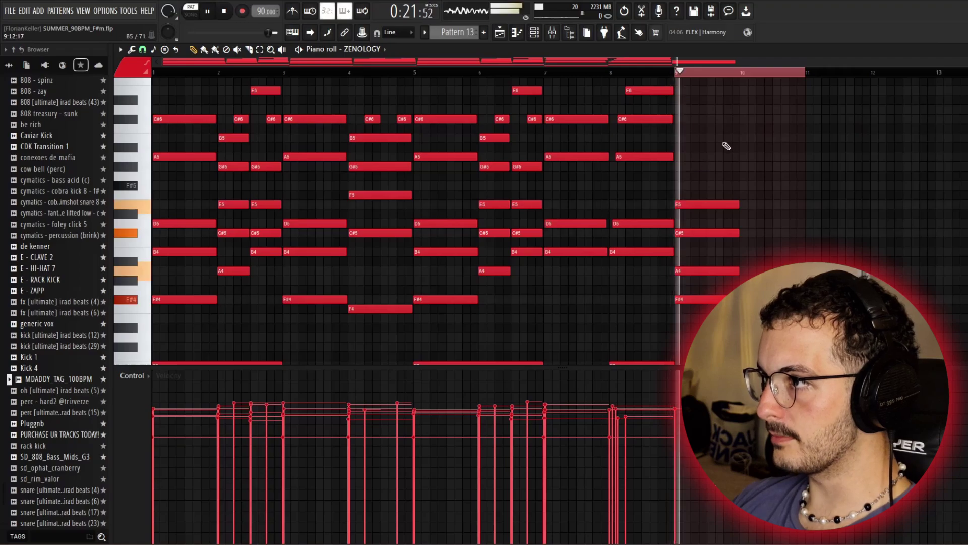
click(696, 166)
key(space)
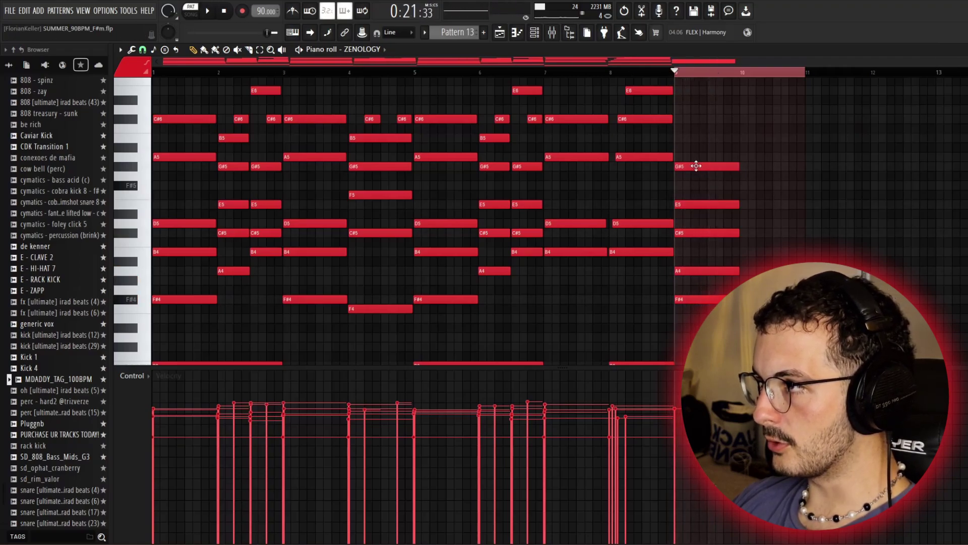
key(space)
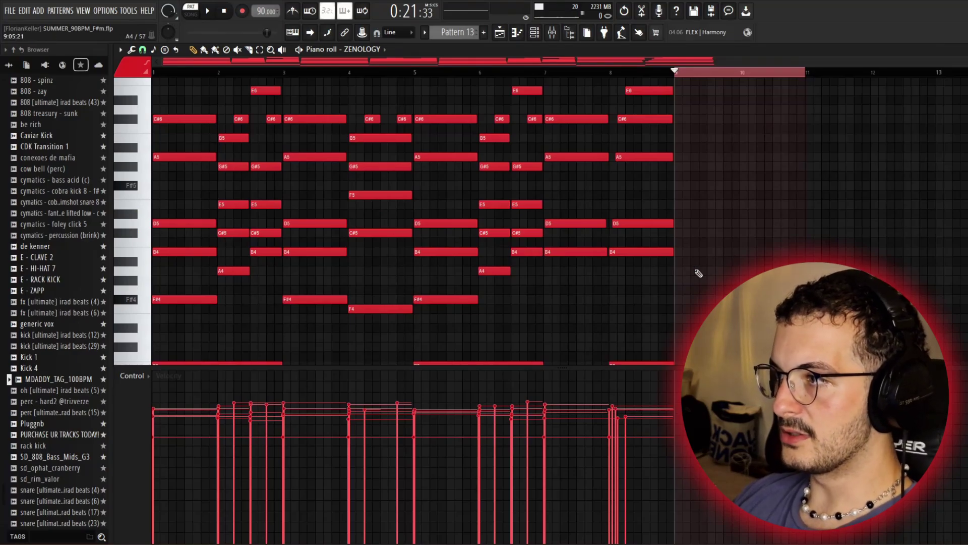
Draw one-bar chords of F#4, A4, C#5, E5, G#5 in bar 9 and A4, C#5, E5, G#5, B5 in bar 10
drag(676, 271, 687, 231)
click(675, 280)
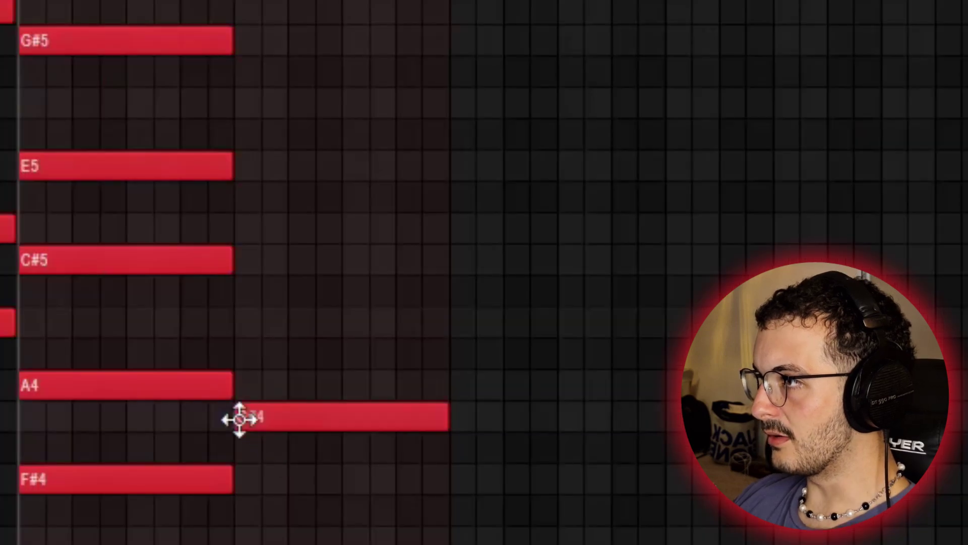
drag(324, 417, 320, 376)
drag(323, 259, 294, 259)
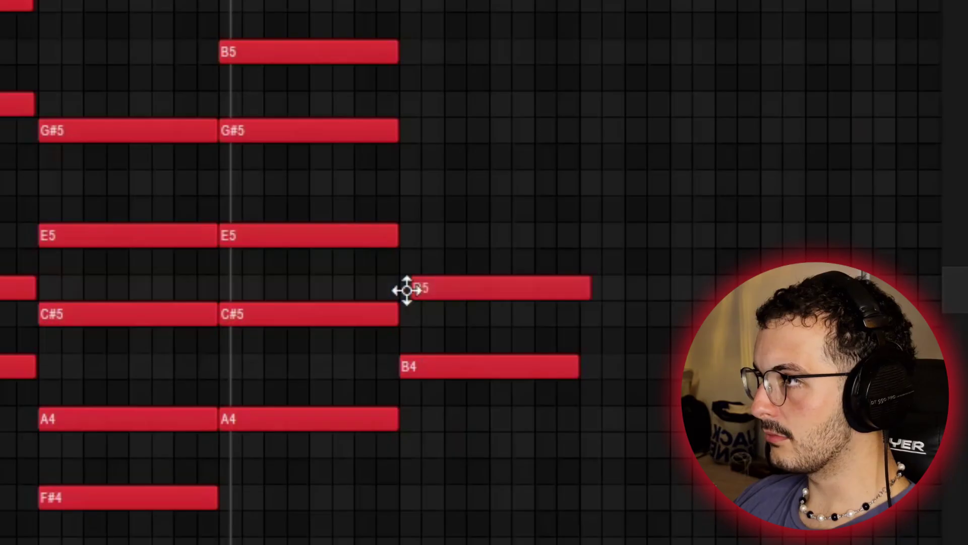
Build a one-bar chord of B4, D5, F#5 and A5 in bar 11 and play it back
drag(454, 289, 442, 288)
click(406, 182)
click(411, 105)
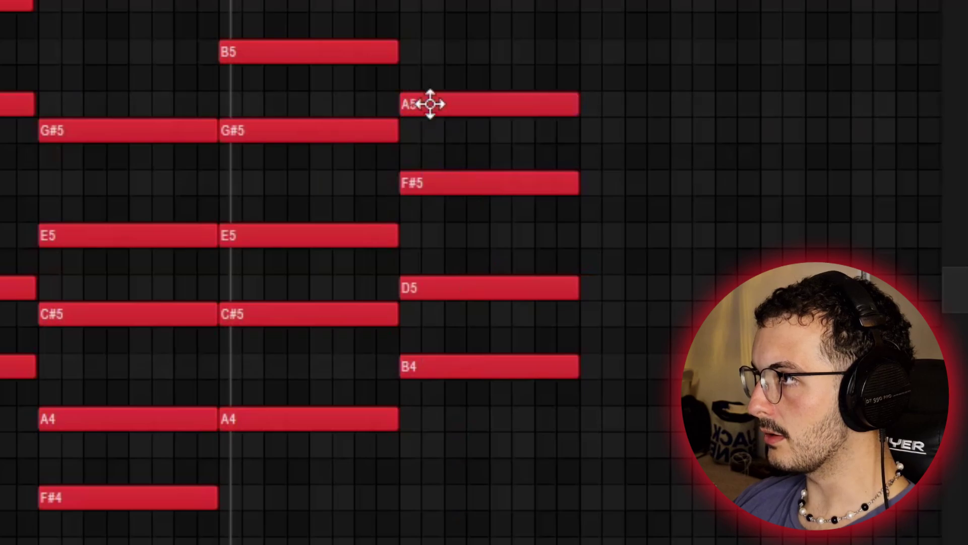
key(space)
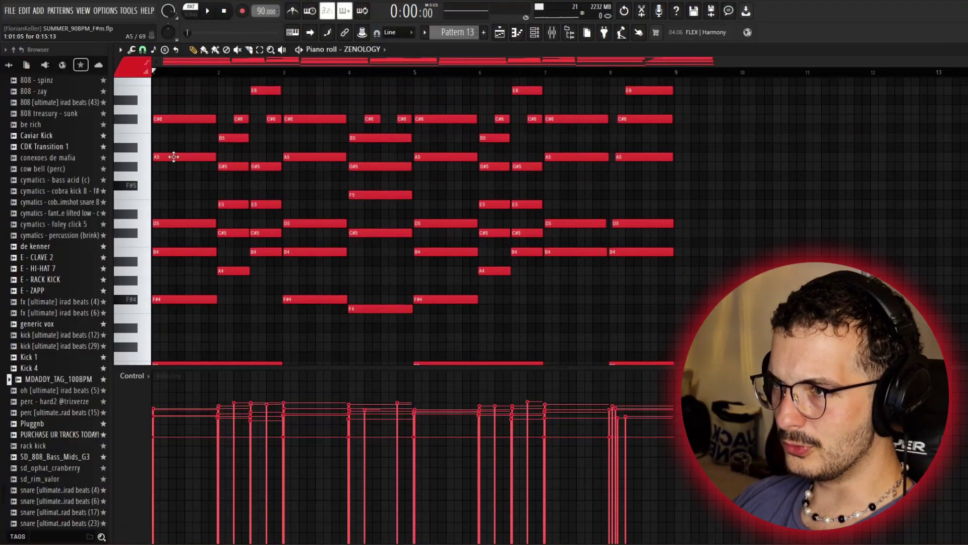
Try moving the first chord's C#6 down an octave and its D5 up an octave, and restore both notes
click(179, 119)
key(ctrl+Down)
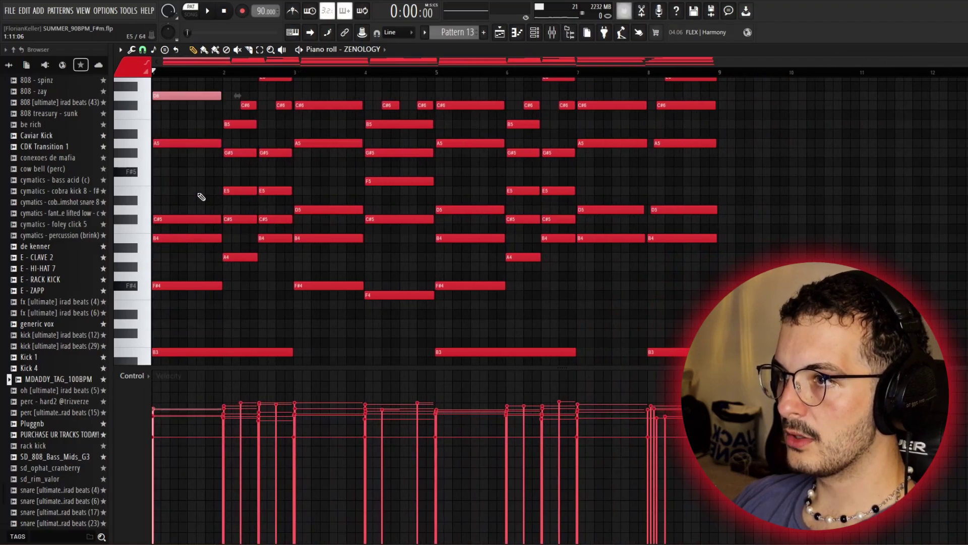
scroll(204, 190, up, 3)
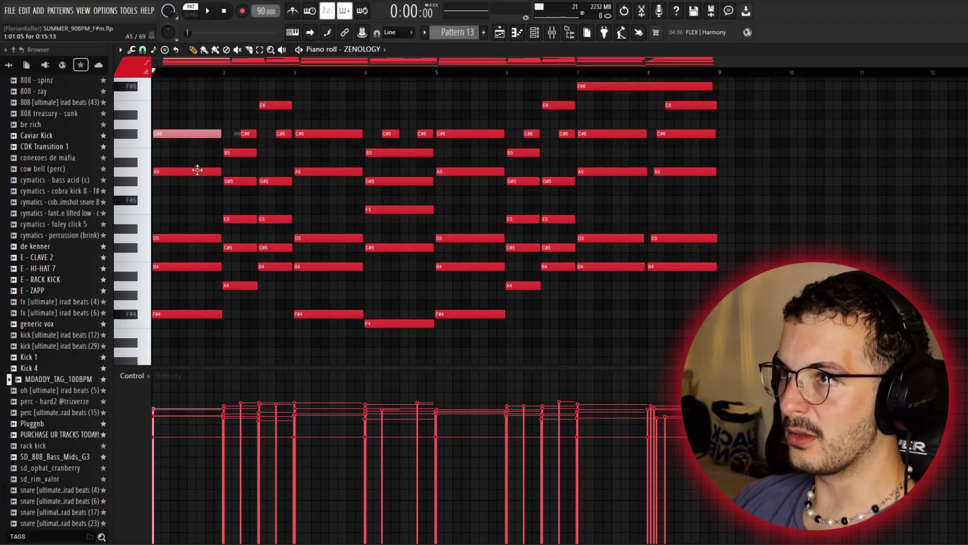
scroll(196, 173, down, 3)
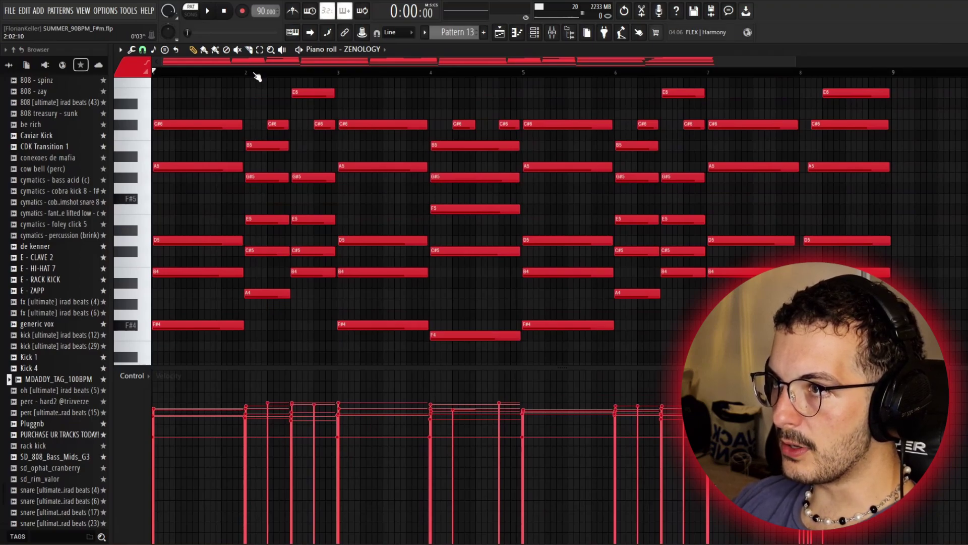
Audition the chords in bars 1 and 2 by scrubbing across them with the Playback tool
click(254, 73)
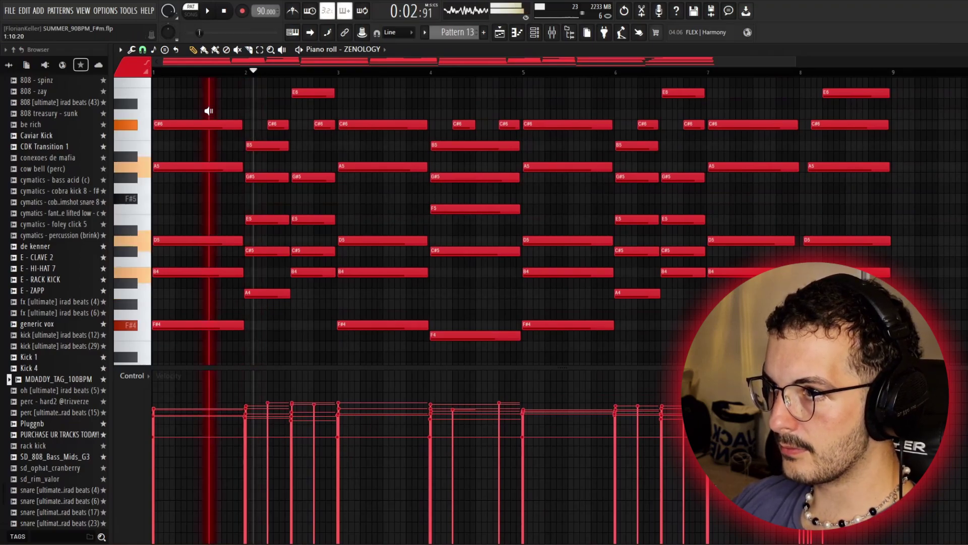
key(y)
drag(263, 111, 268, 101)
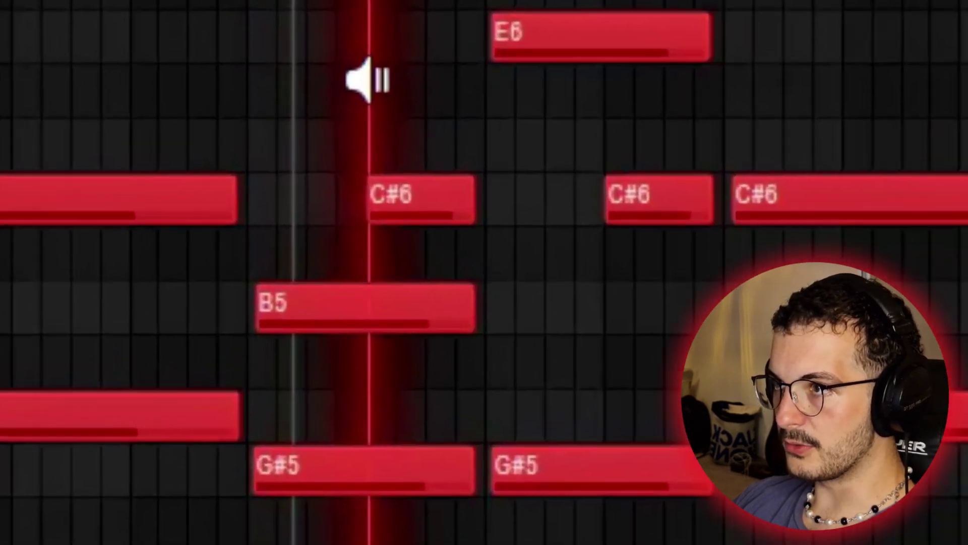
mouse_move(368, 79)
mouse_down()
mouse_move(343, 74)
mouse_move(376, 86)
mouse_up()
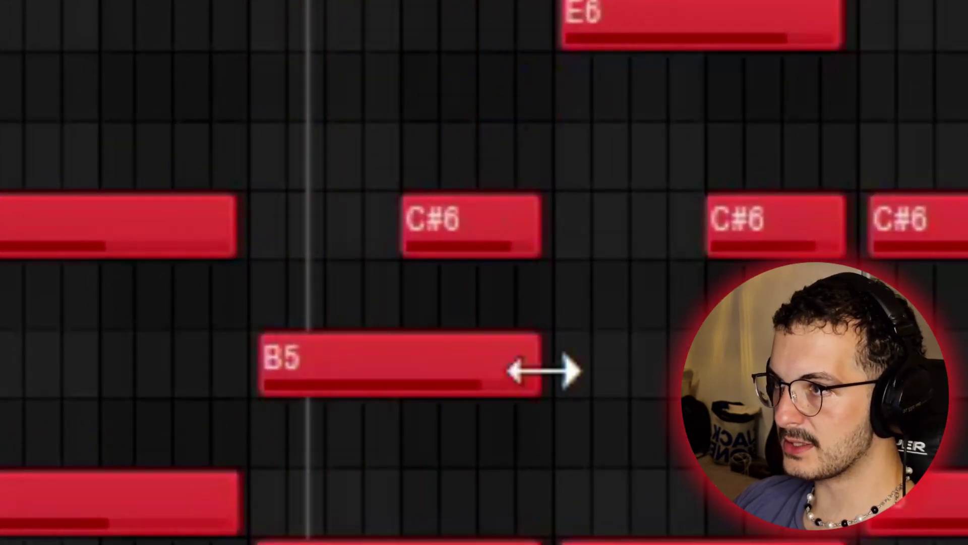
Try moving the B4 in the second chord of bar 2 up an octave, and return it to B4
click(304, 274)
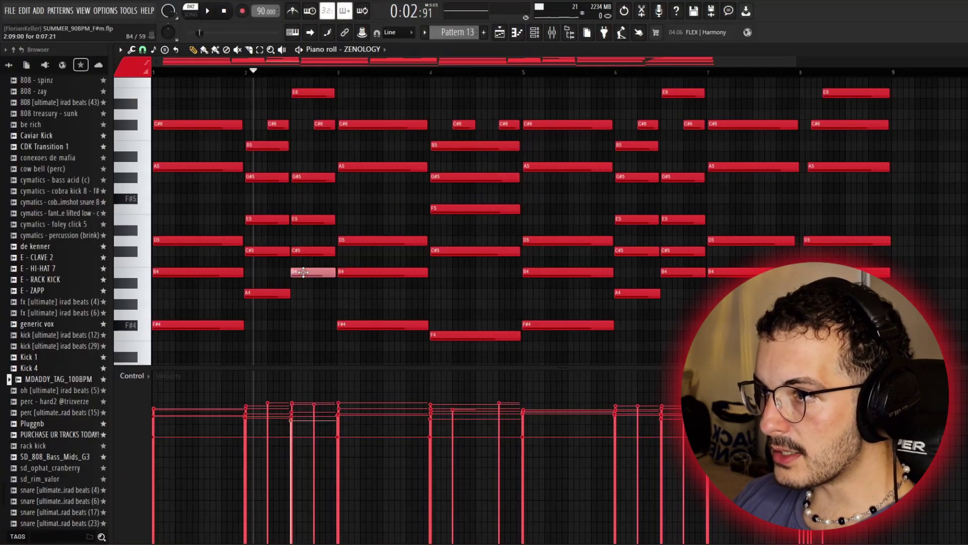
key(ctrl+Up)
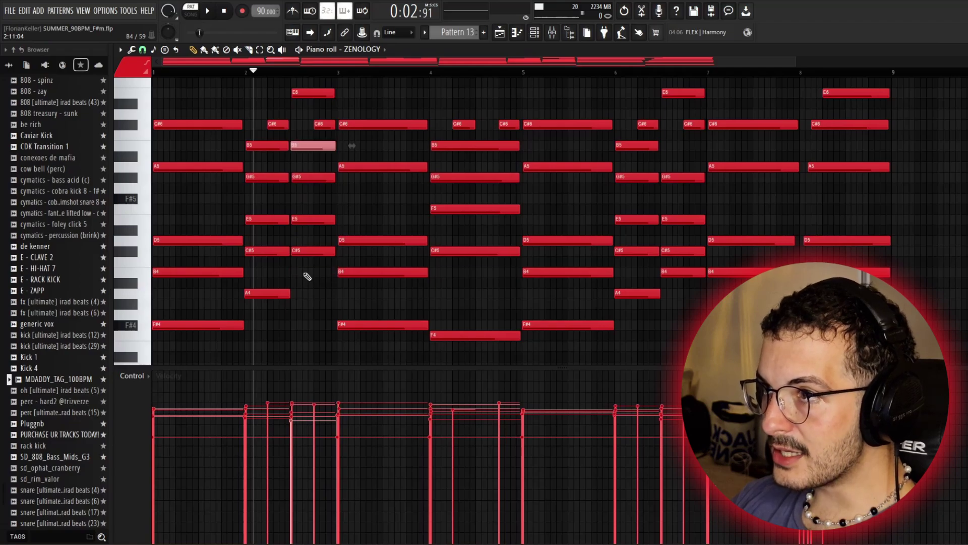
key(ctrl+Down)
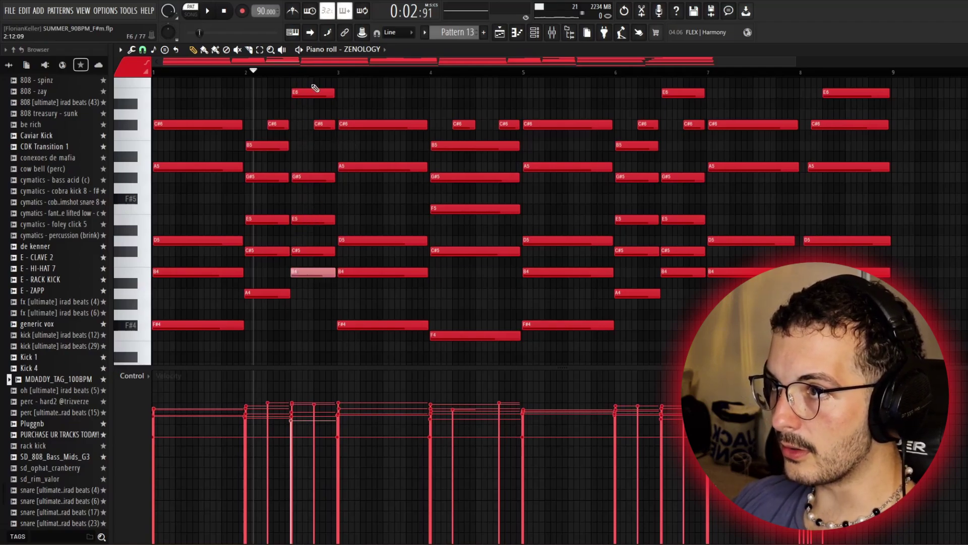
Audition the second chord of bar 2 with the Playback tool
key(y)
click(300, 132)
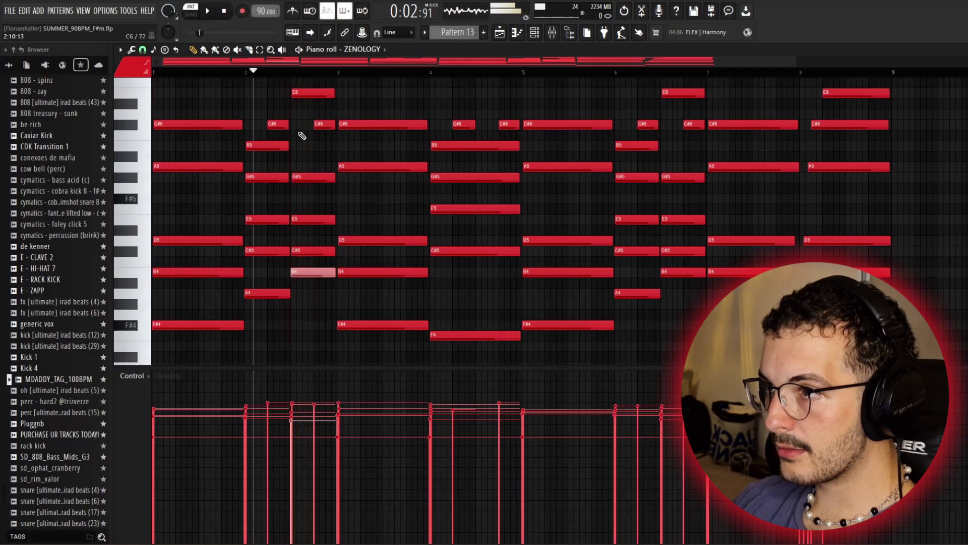
scroll(383, 126, down, 1)
Audition the chords in bars 1 and 3 with bars 1 to 2 selected, and clear the selection
drag(339, 73, 128, 111)
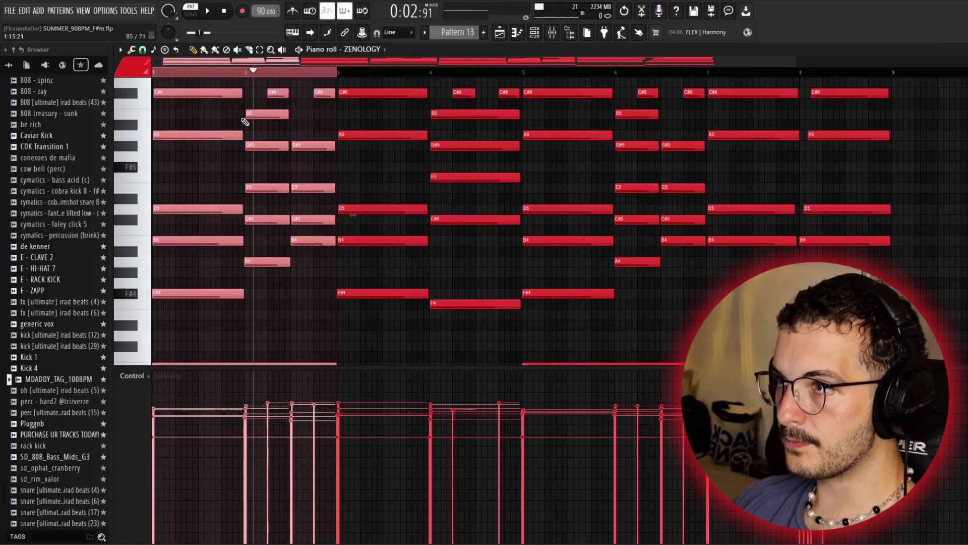
alt+right_click(374, 165)
alt+right_click(186, 154)
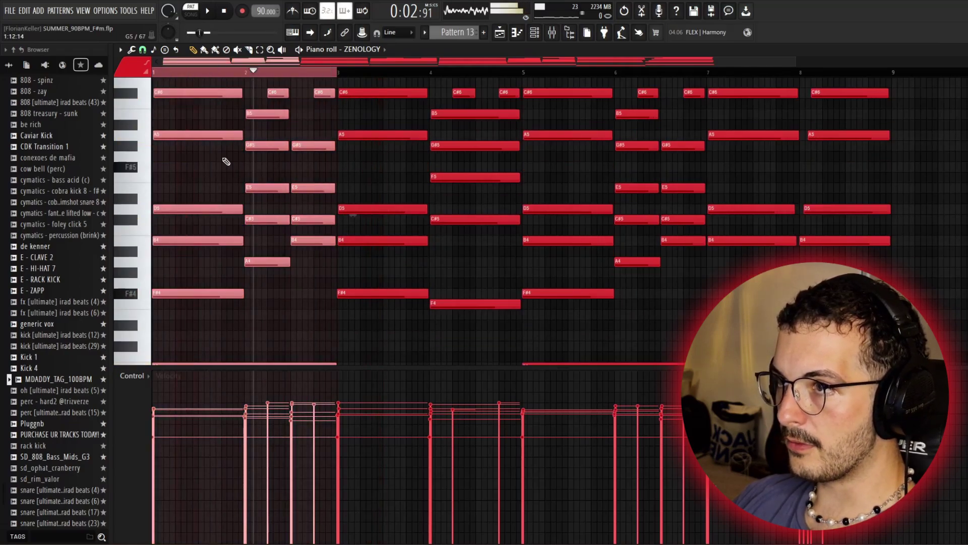
alt+right_click(212, 161)
alt+right_click(406, 166)
alt+right_click(210, 156)
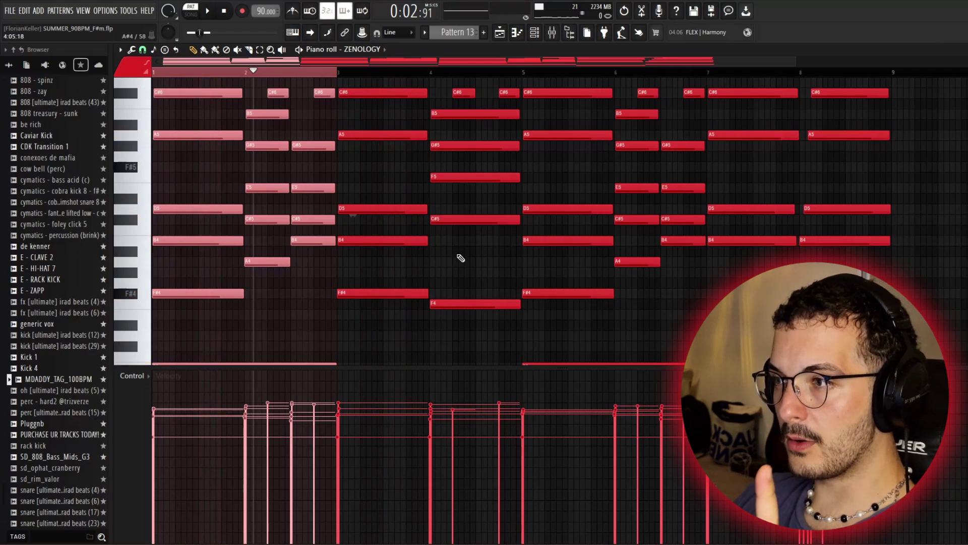
key(ctrl+d)
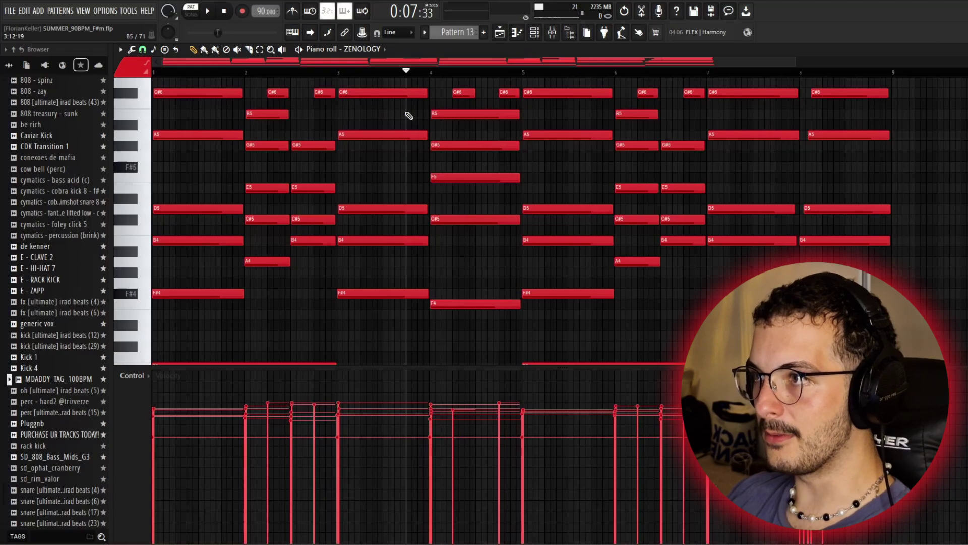
Audition the chords in bars 2 to 4 with the Playback tool
alt+right_click(406, 112)
key(y)
click(435, 124)
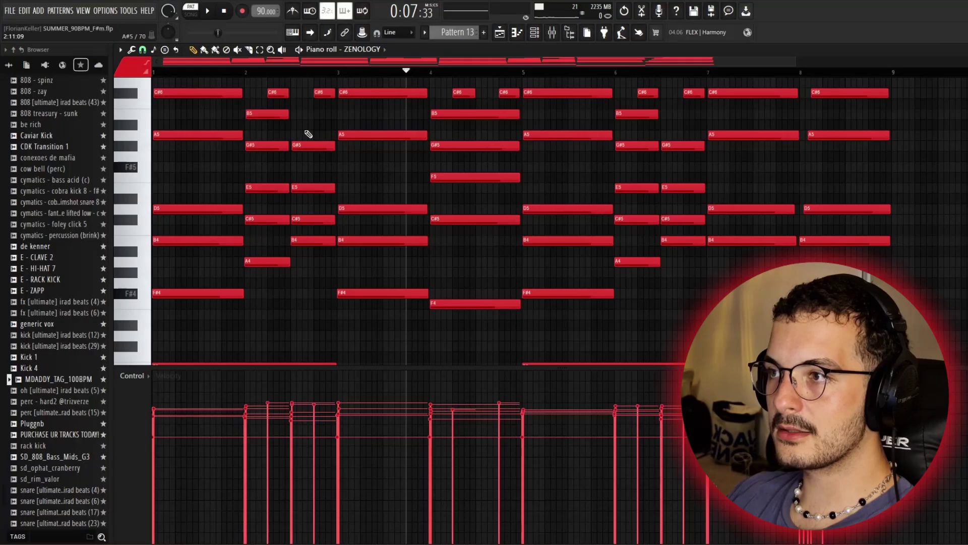
click(302, 129)
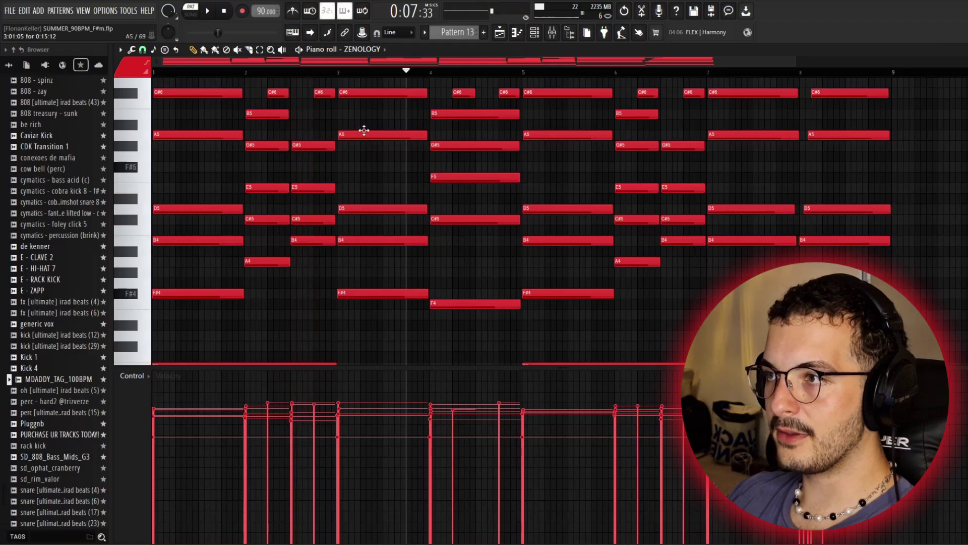
click(365, 123)
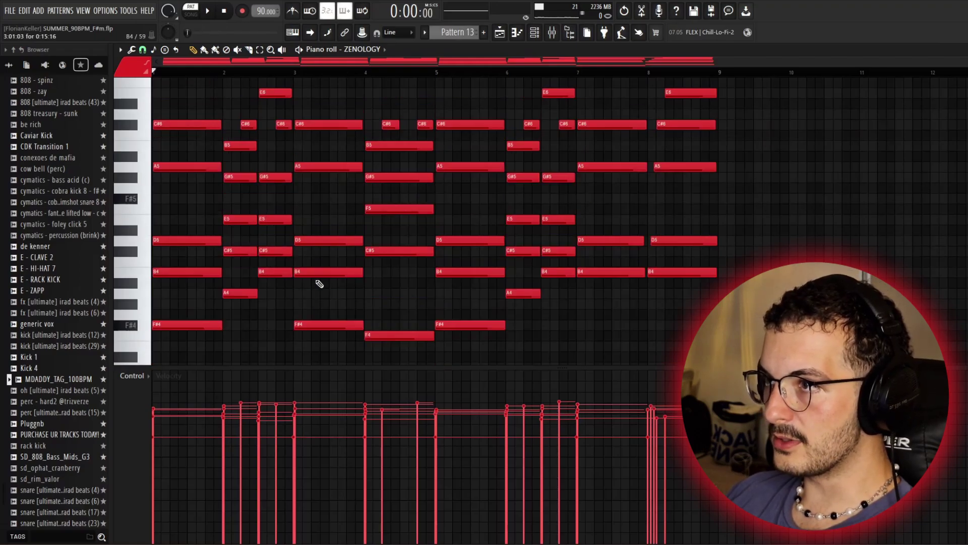
Play the second half of the progression, and audition the chords from bar 5 to bar 7 with the Playback tool
key(space)
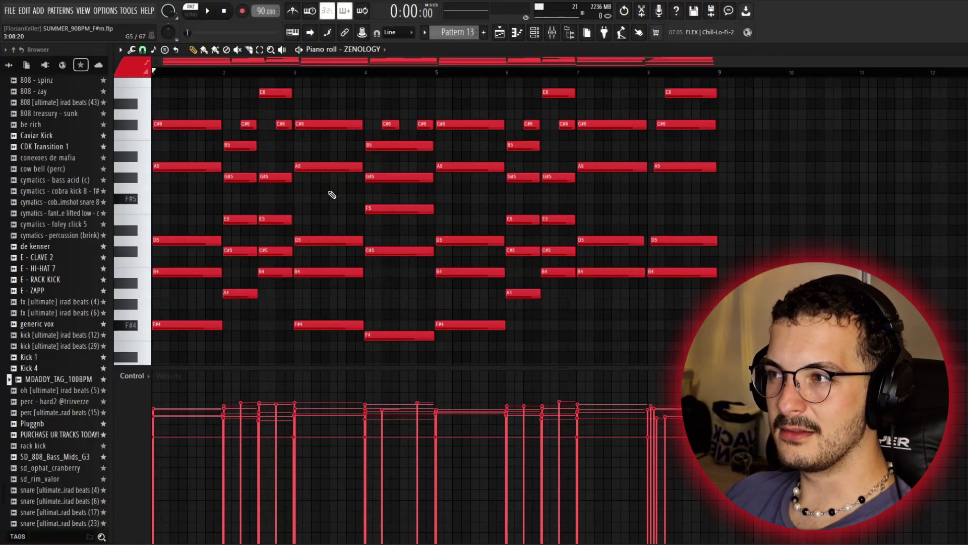
drag(436, 72, 560, 93)
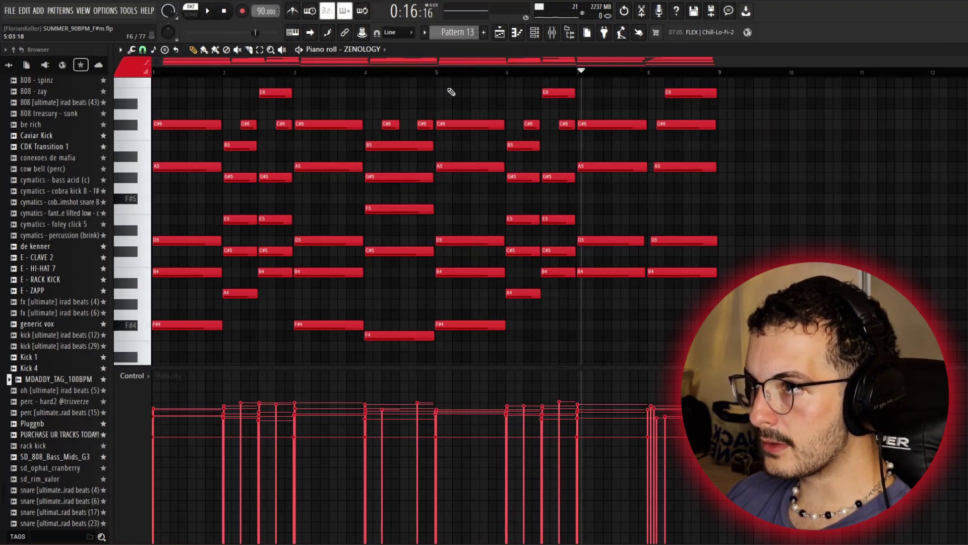
click(461, 114)
right_click(479, 113)
key(y)
click(472, 112)
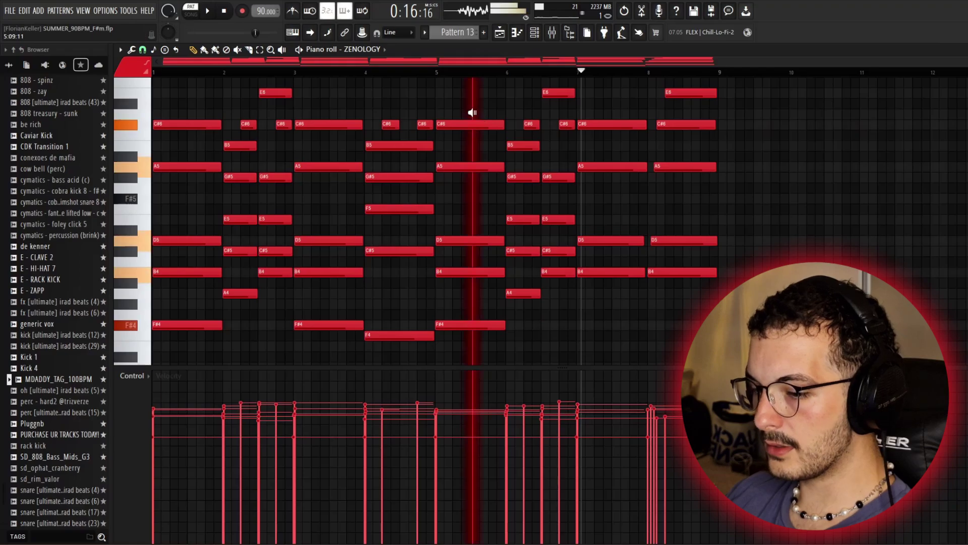
drag(472, 112, 612, 113)
Audition the chords in bars 7 and 8, including the long F#6 held above them, with the Playback tool
scroll(476, 335, down, 2)
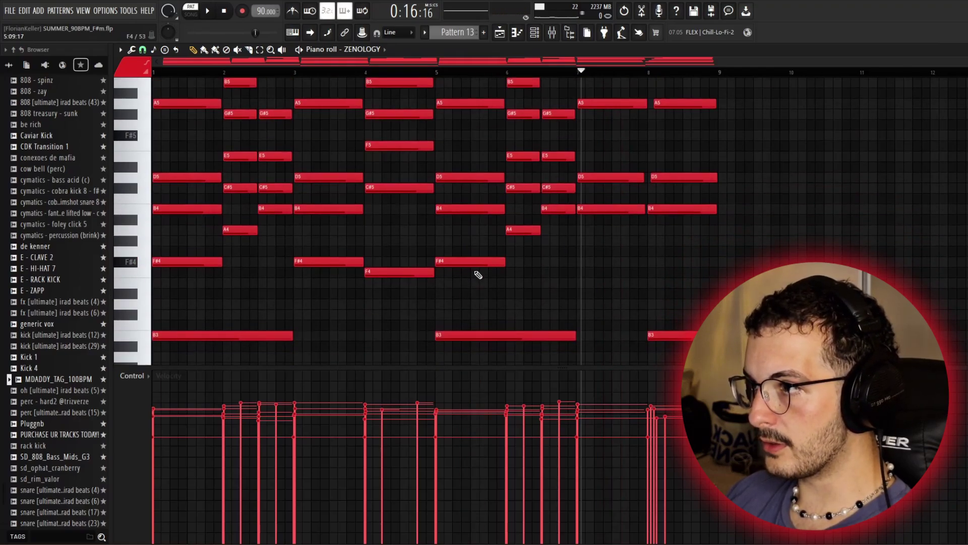
scroll(524, 261, up, 3)
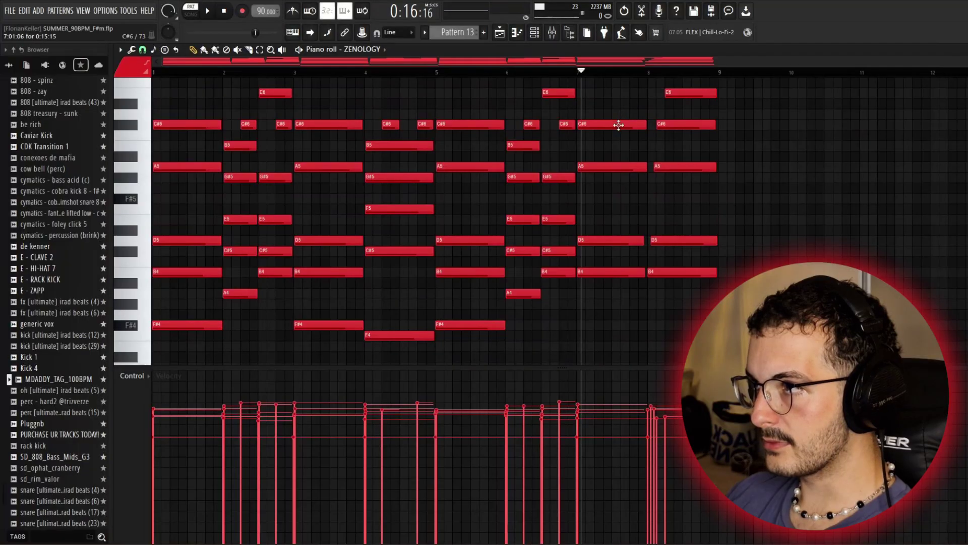
scroll(599, 168, up, 1)
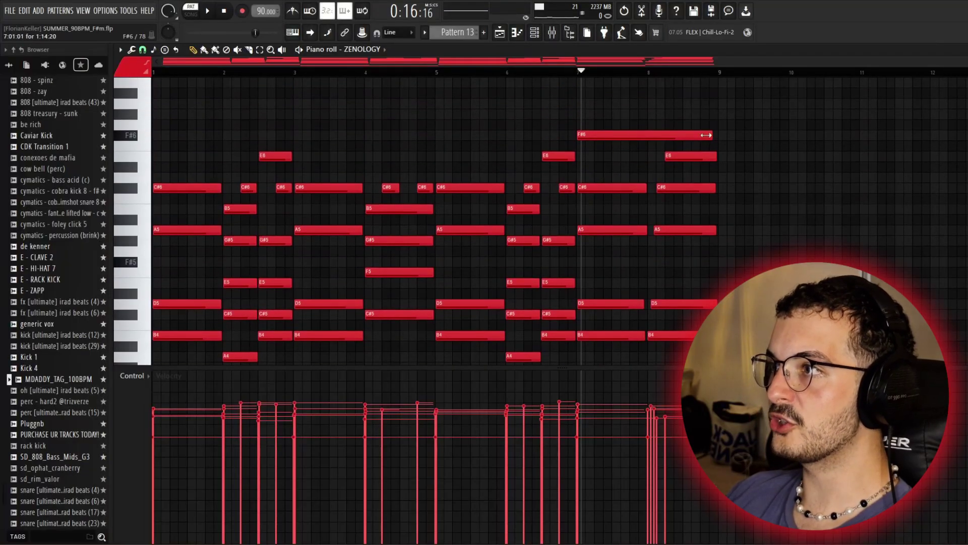
scroll(607, 145, down, 1)
key(space)
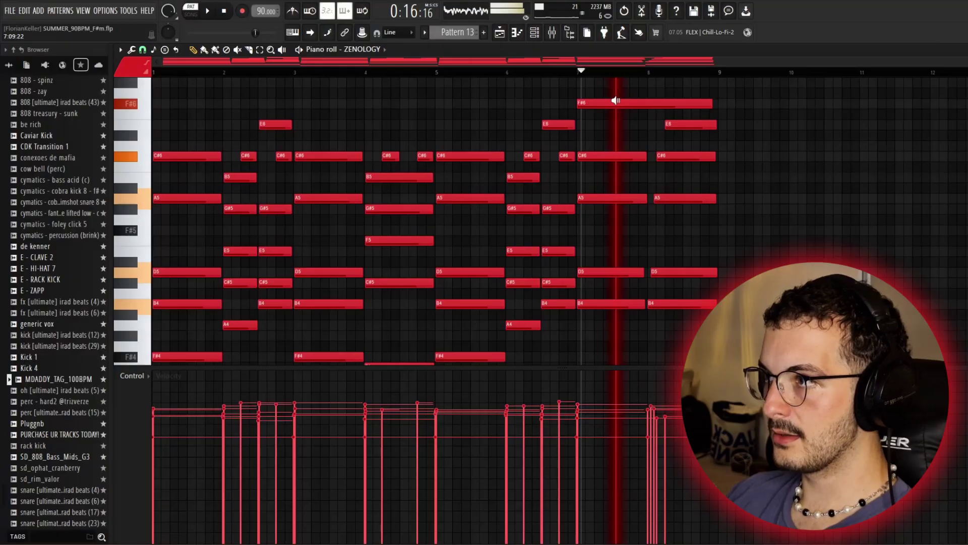
key(space)
drag(469, 124, 703, 104)
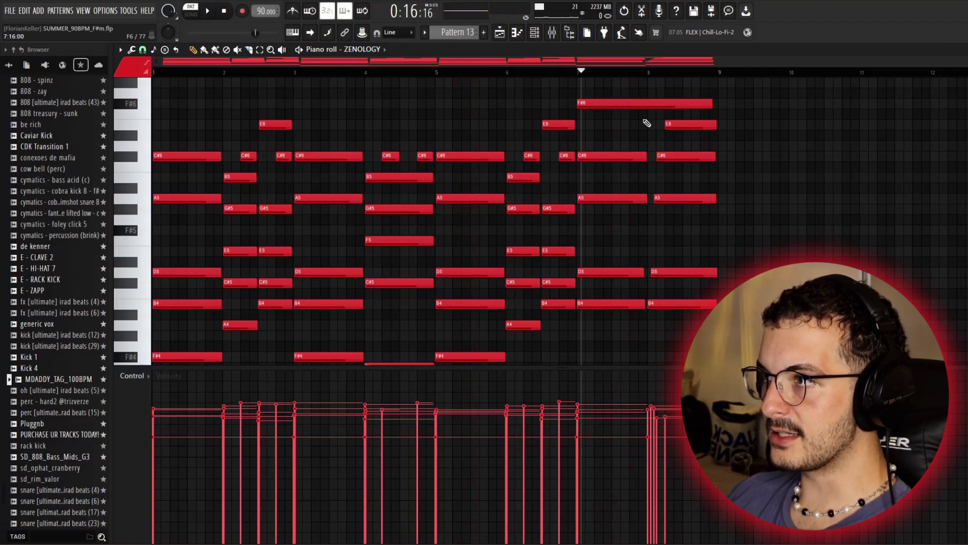
mouse_move(649, 126)
mouse_down()
mouse_move(669, 124)
mouse_move(659, 124)
mouse_up()
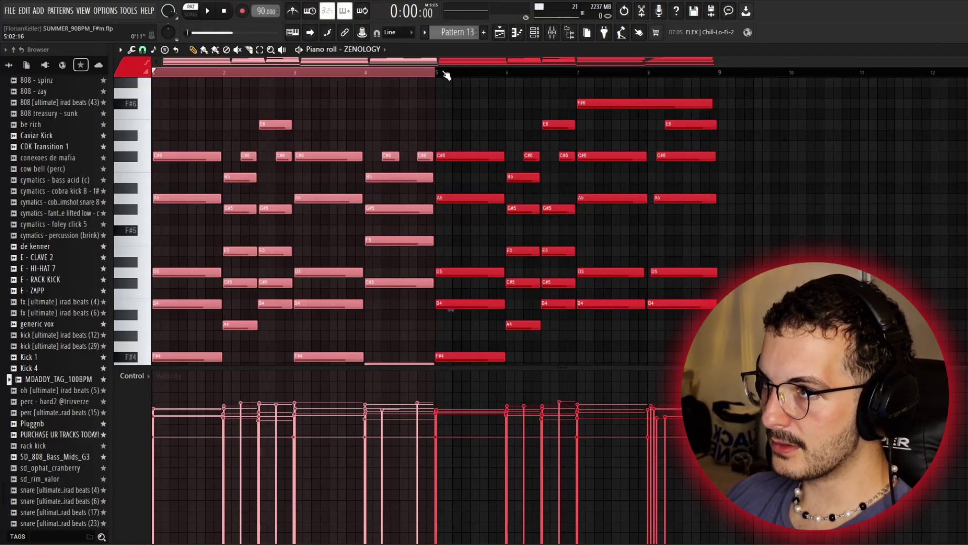
Play the progression with bars 5 to 8 selected, clear the selection, and examine the low B3 and F#3 notes
drag(437, 75, 667, 240)
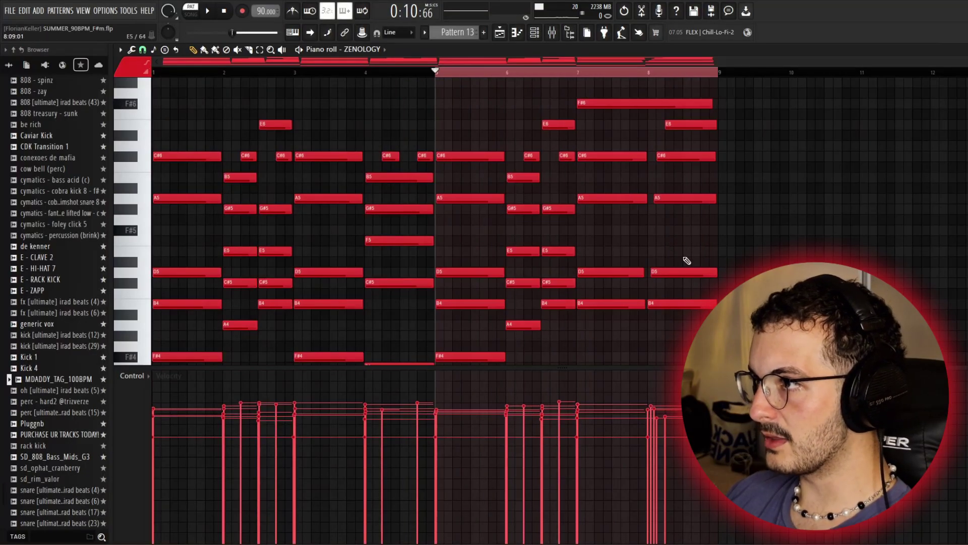
click(649, 73)
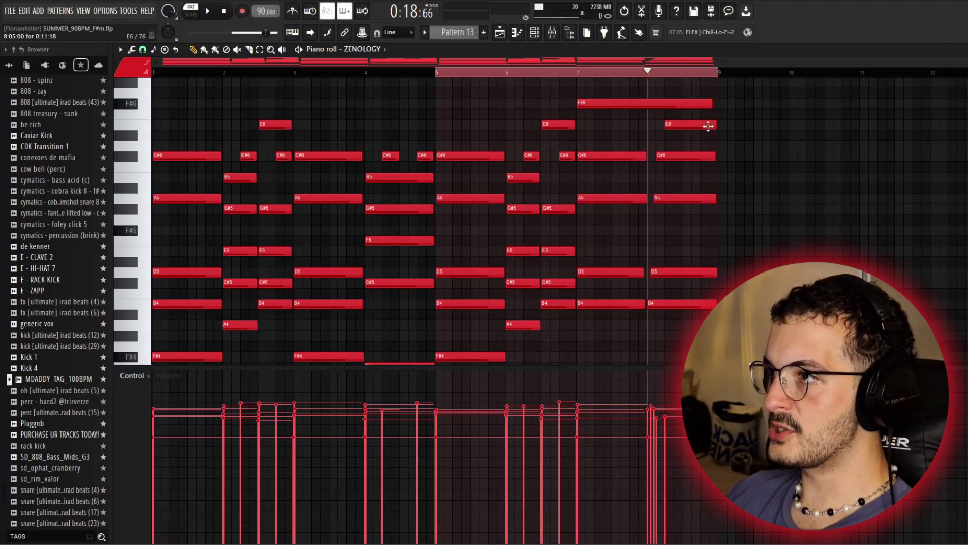
click(224, 72)
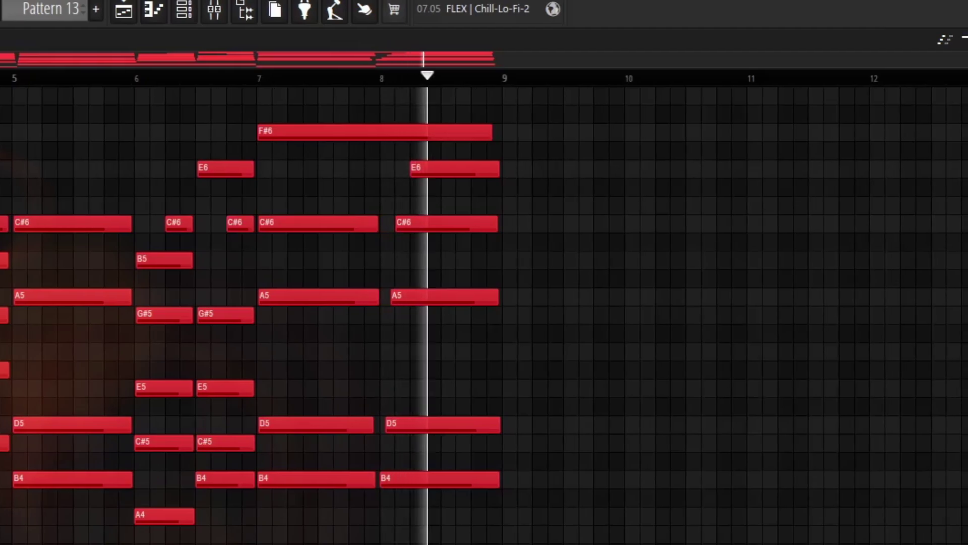
click(0, 0)
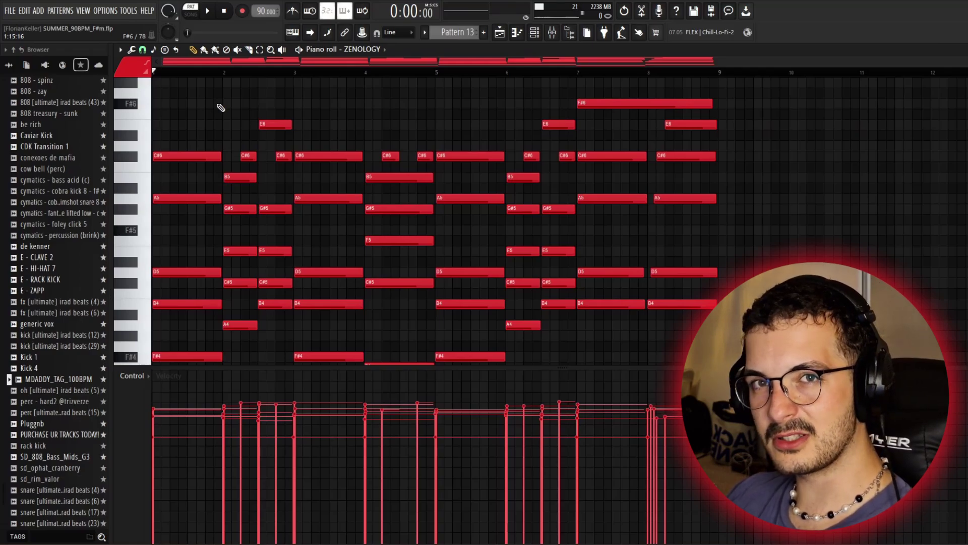
scroll(646, 201, down, 3)
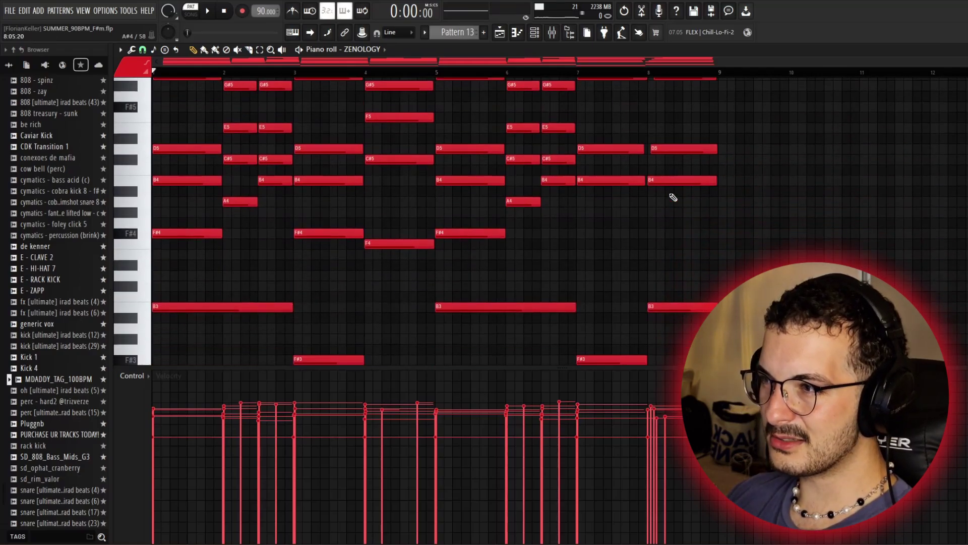
scroll(757, 199, up, 3)
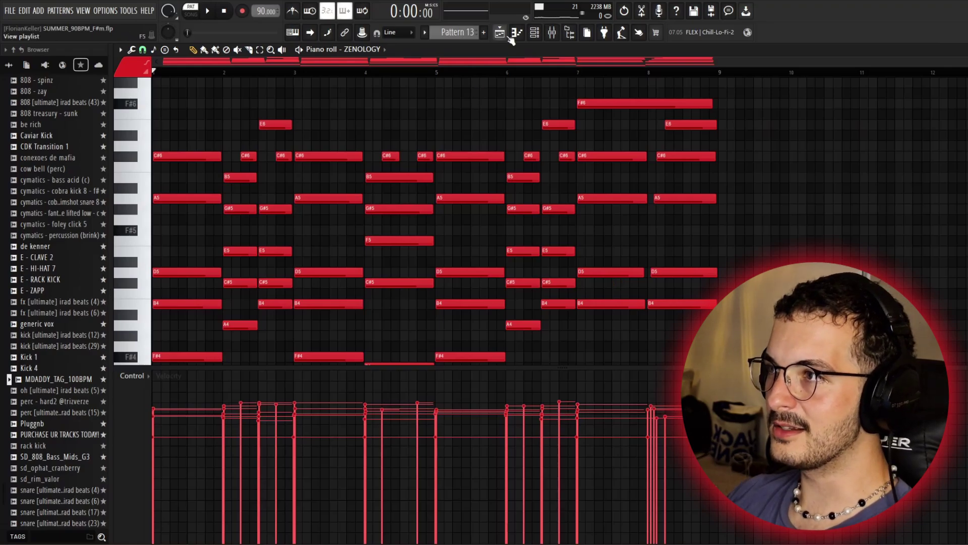
Open the ZENOLOGY #2 notes of Pattern 2 in the piano roll from the channel rack
click(500, 34)
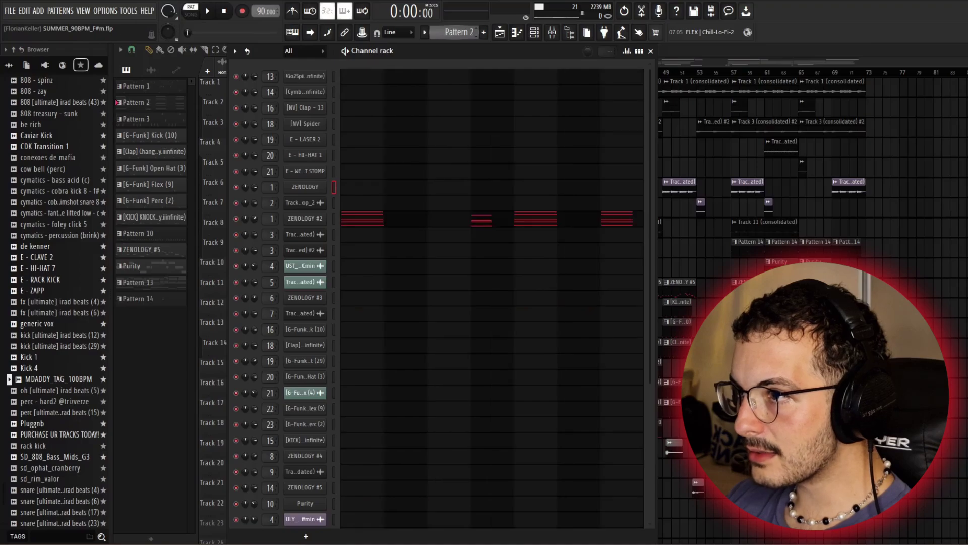
click(484, 217)
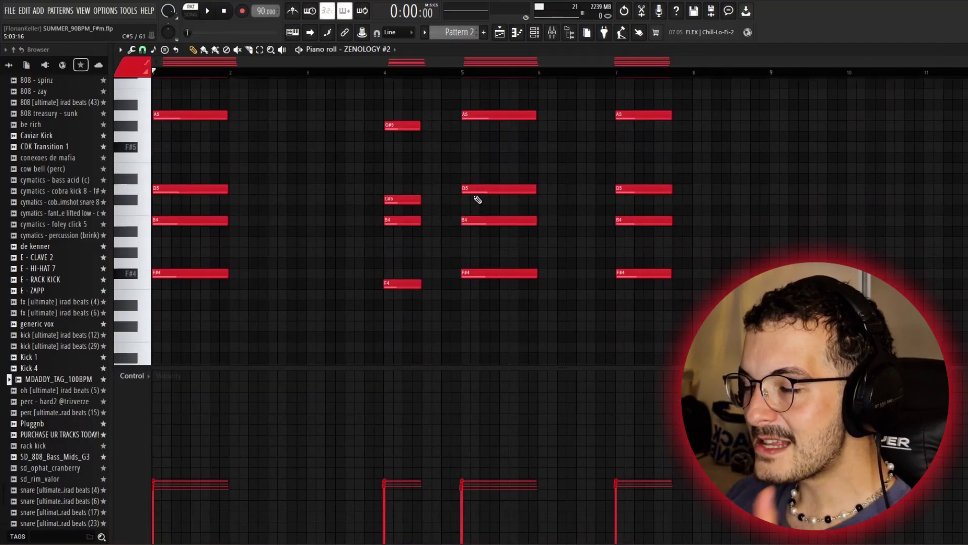
Inspect the ZENOLOGY #2 instrument with its Psycho EP preset, and play Pattern 2 from its piano roll
click(532, 36)
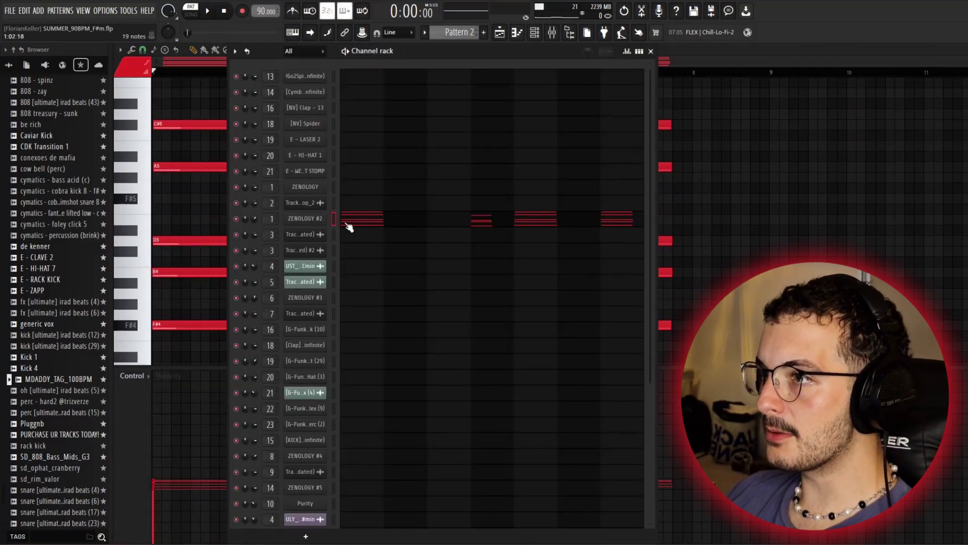
click(320, 223)
click(388, 126)
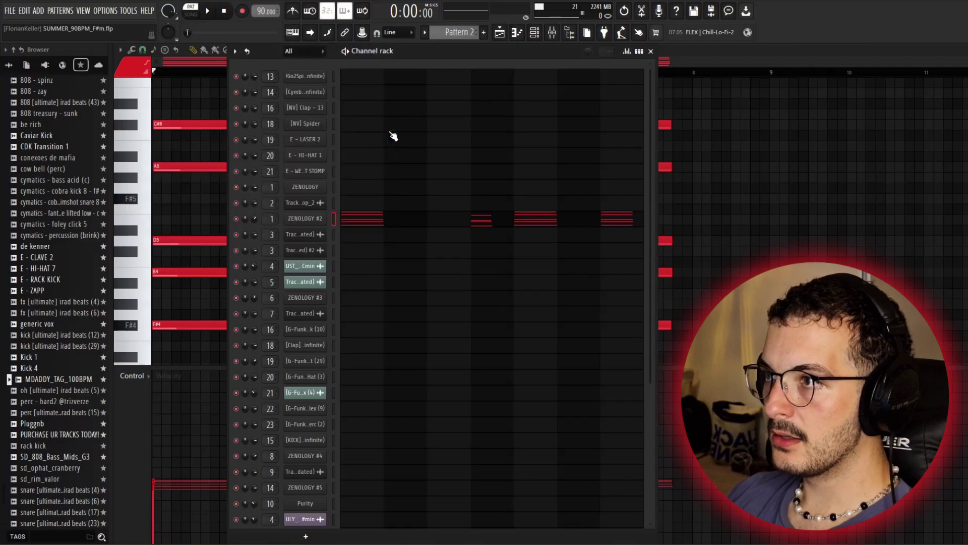
click(315, 222)
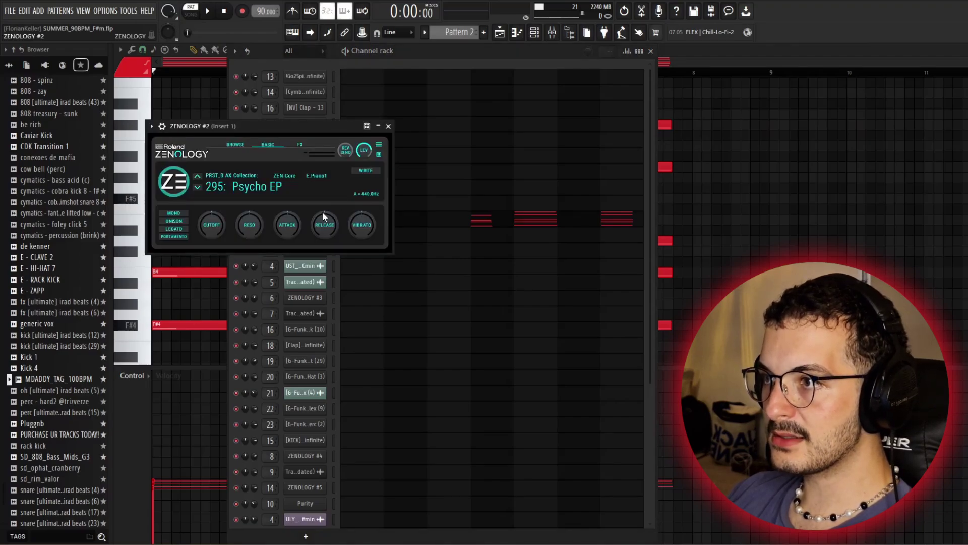
click(388, 126)
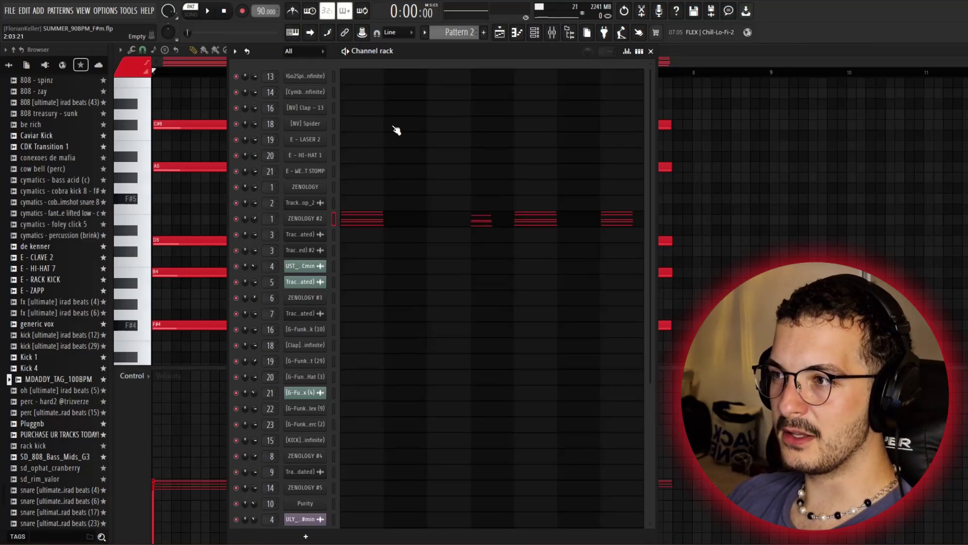
key(F6)
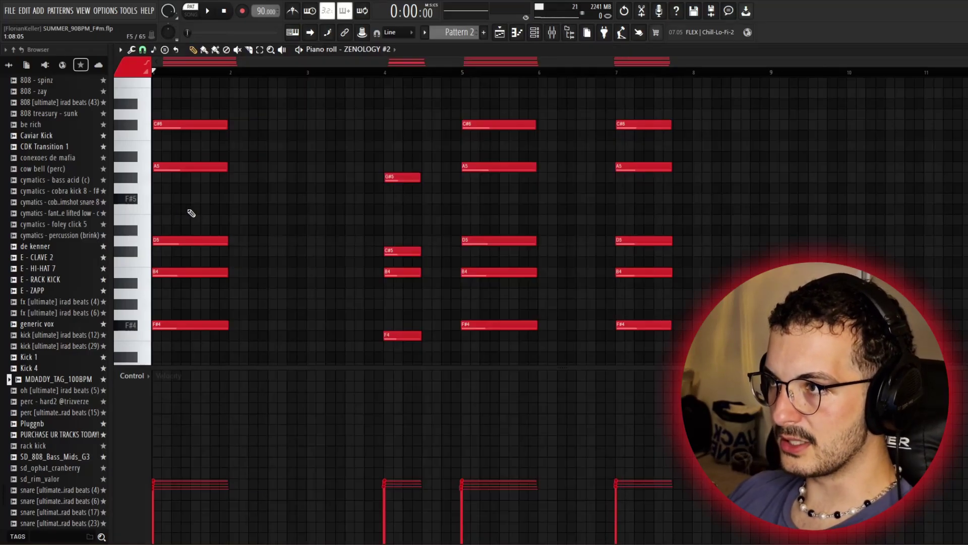
key(space)
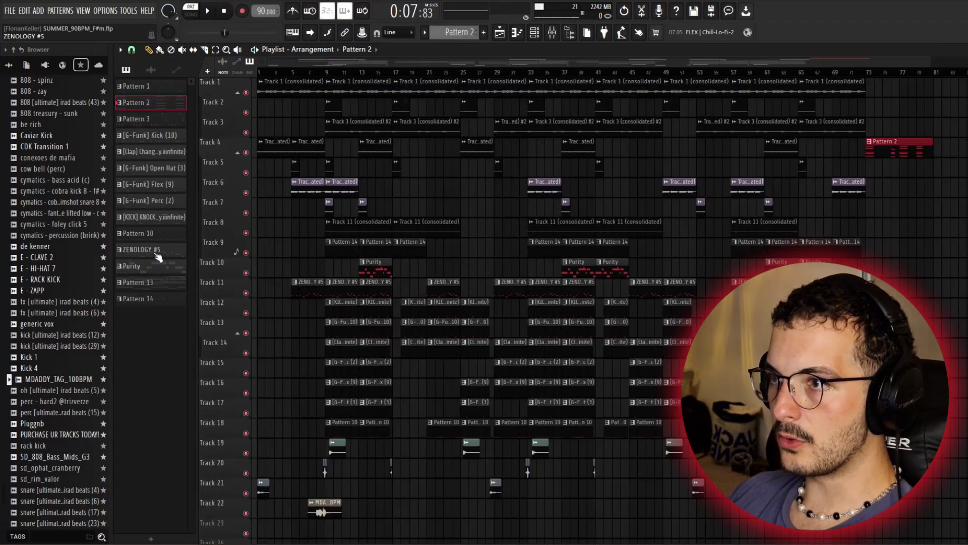
Place Pattern 13 on Track 3 at bar 73 above the Pattern 2 clip, play both together, and return the playhead to the start
drag(150, 282, 875, 129)
scroll(721, 113, up, 5)
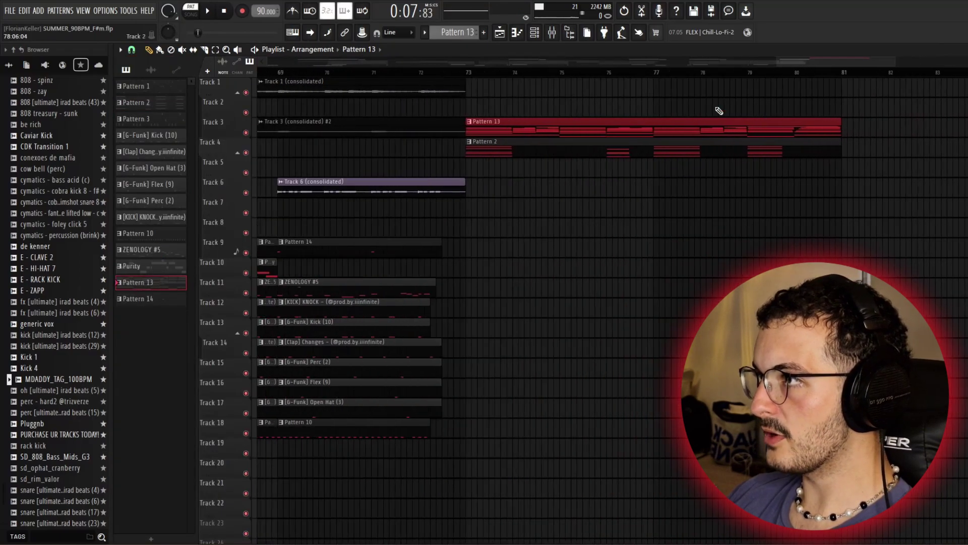
double_click(509, 76)
key(space)
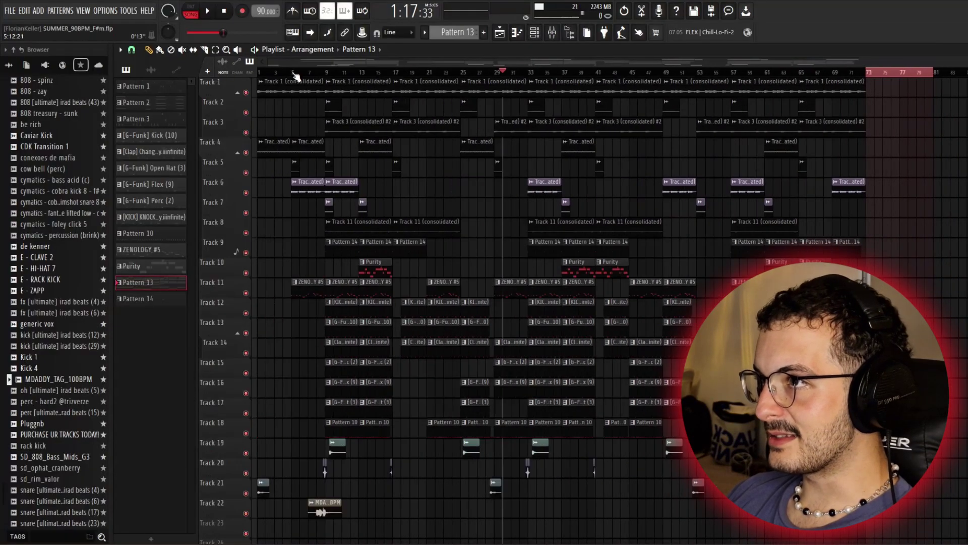
click(260, 73)
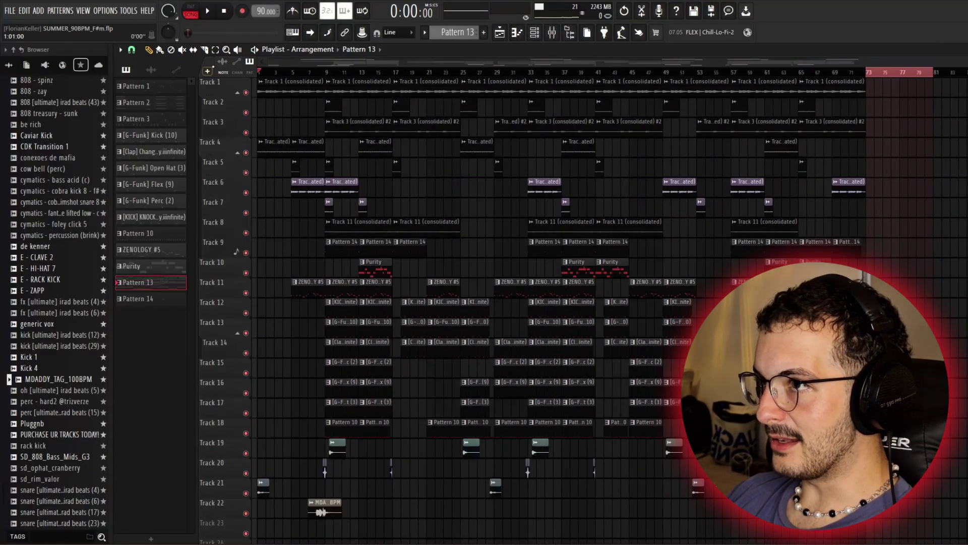
Open the mixer and inspect the Maag EQ4 and UADx LA-2 compressor settings on Insert 1
click(554, 39)
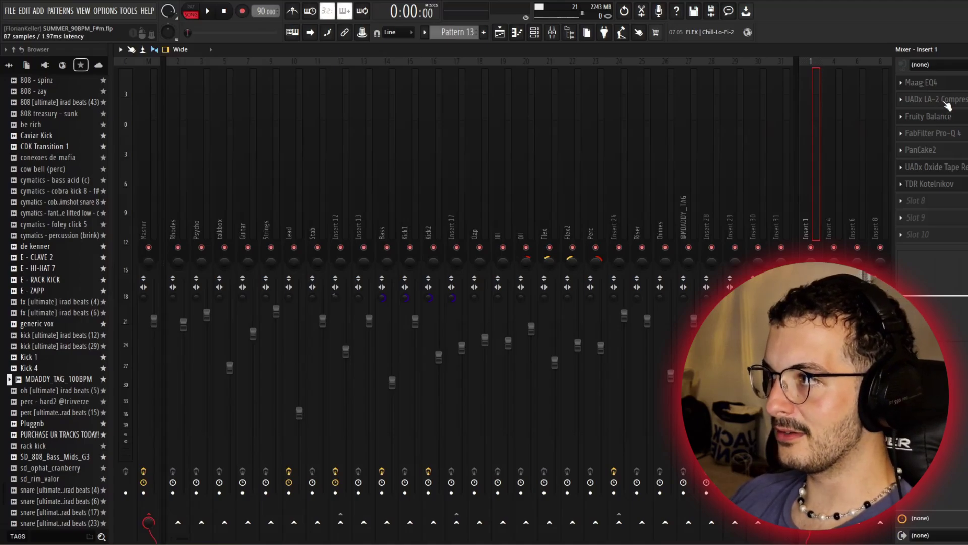
click(921, 83)
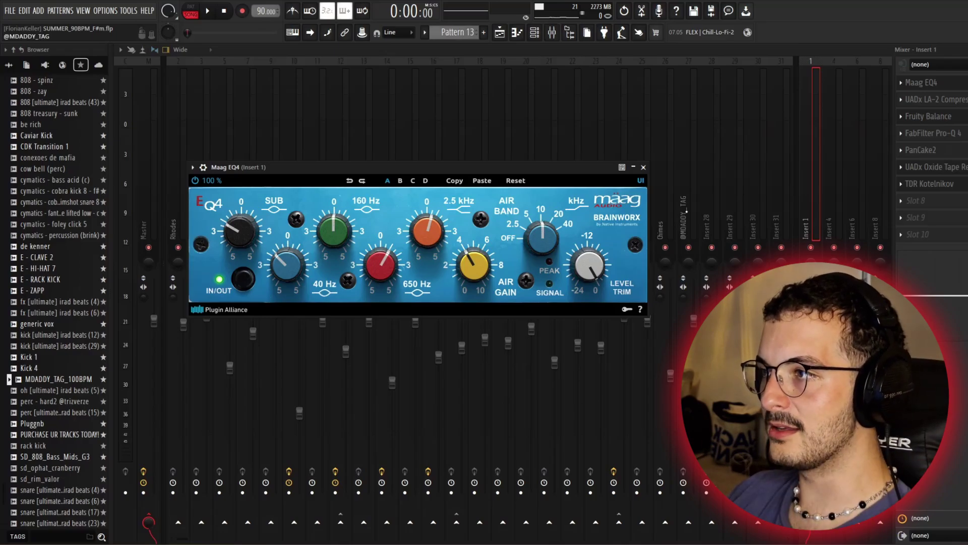
click(935, 99)
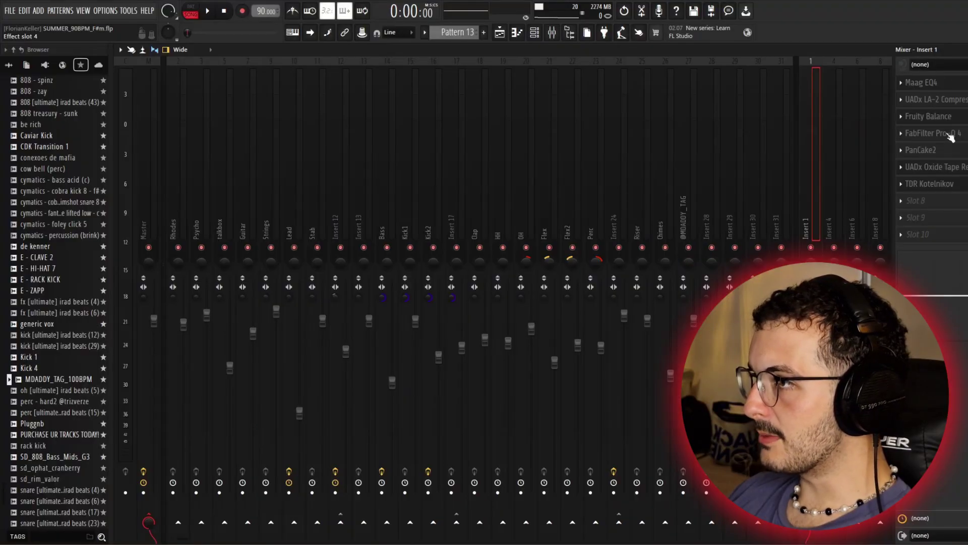
Inspect the FabFilter Pro-Q 4 filter bands and the PanCake2 panning settings on Insert 1
click(950, 136)
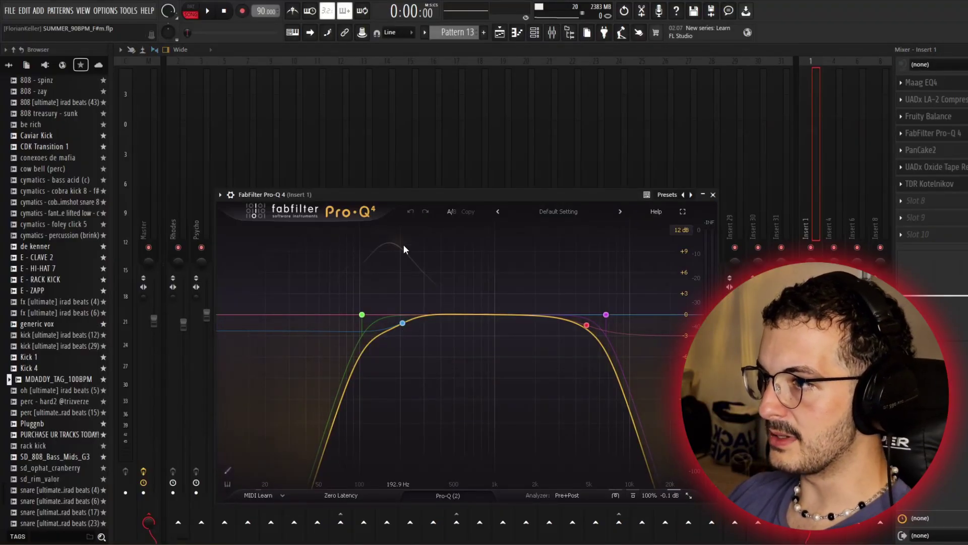
mouse_move(569, 307)
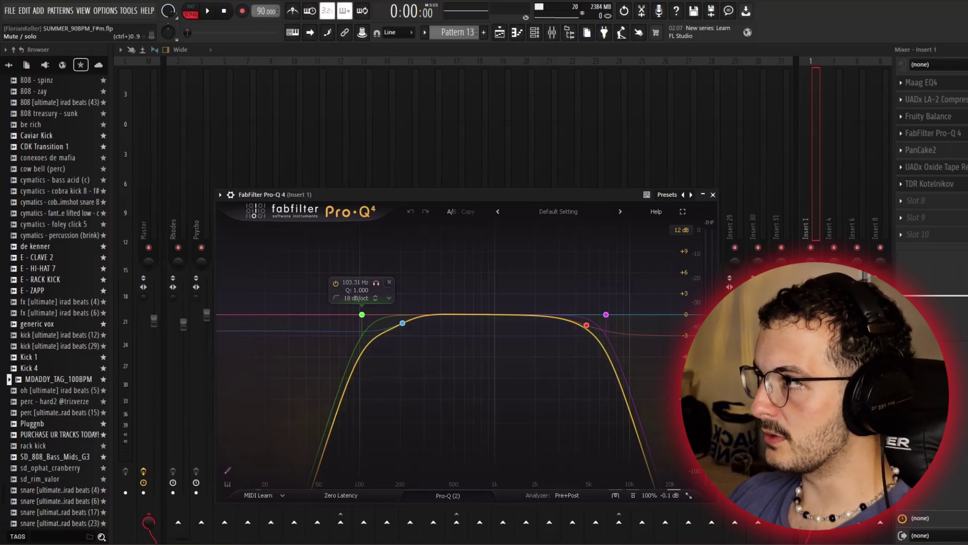
click(947, 149)
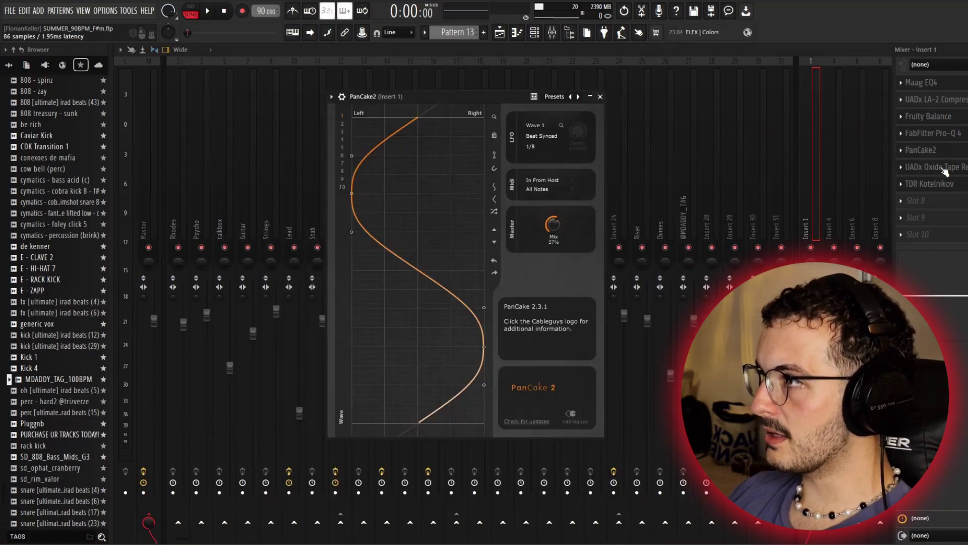
Inspect the UADx Oxide Tape and TDR Kotelnikov compressor settings on Insert 1
click(945, 170)
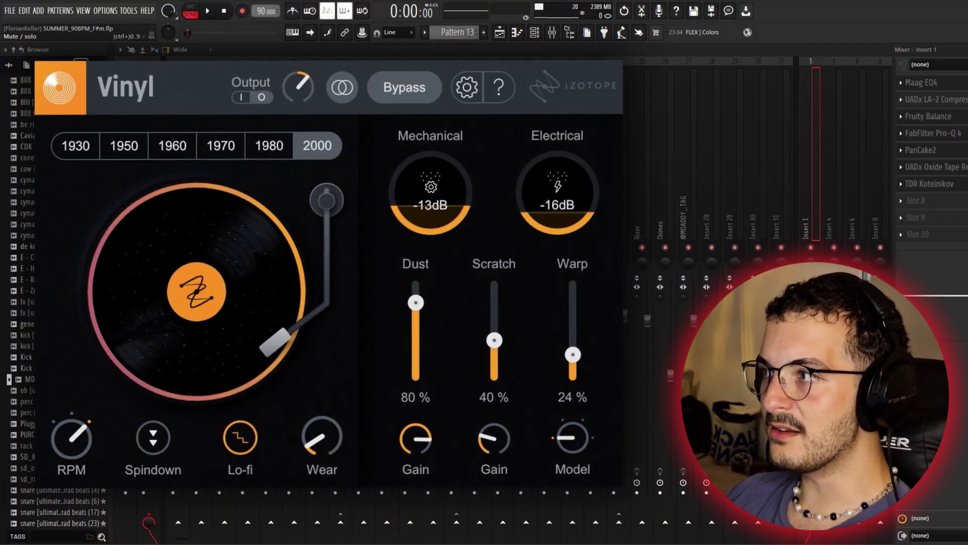
click(929, 184)
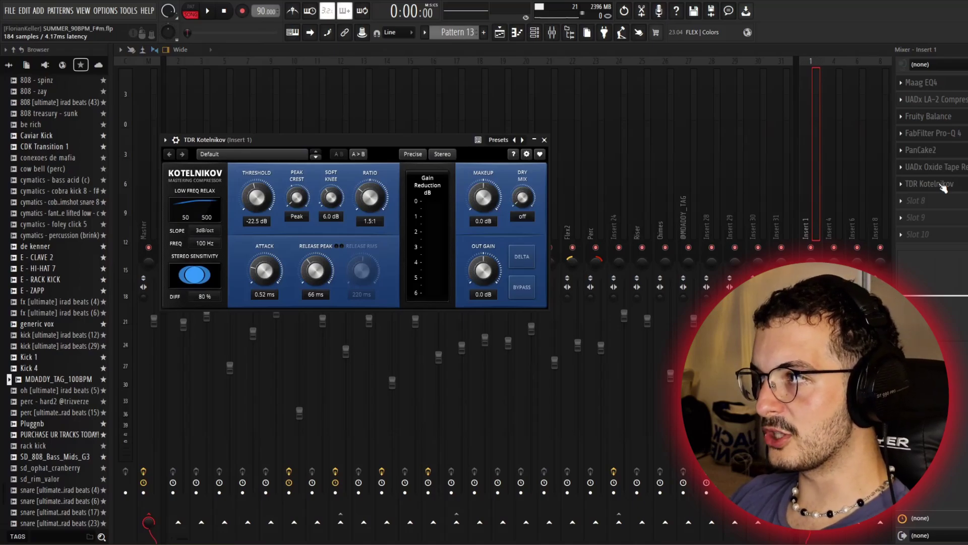
click(943, 187)
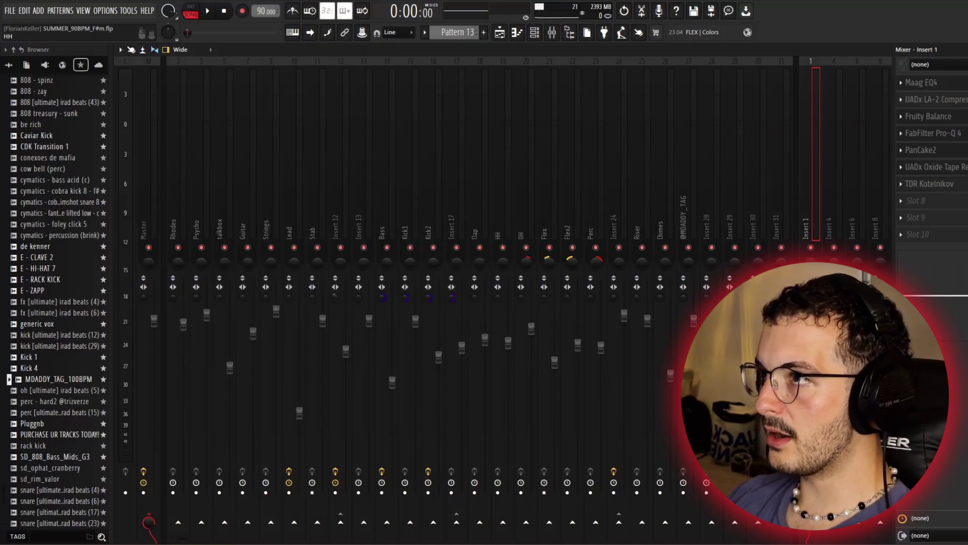
Return to the playlist and place Pattern 2 on Track 4 and Pattern 13 on Track 3 at bar 73
key(F5)
drag(141, 103, 872, 151)
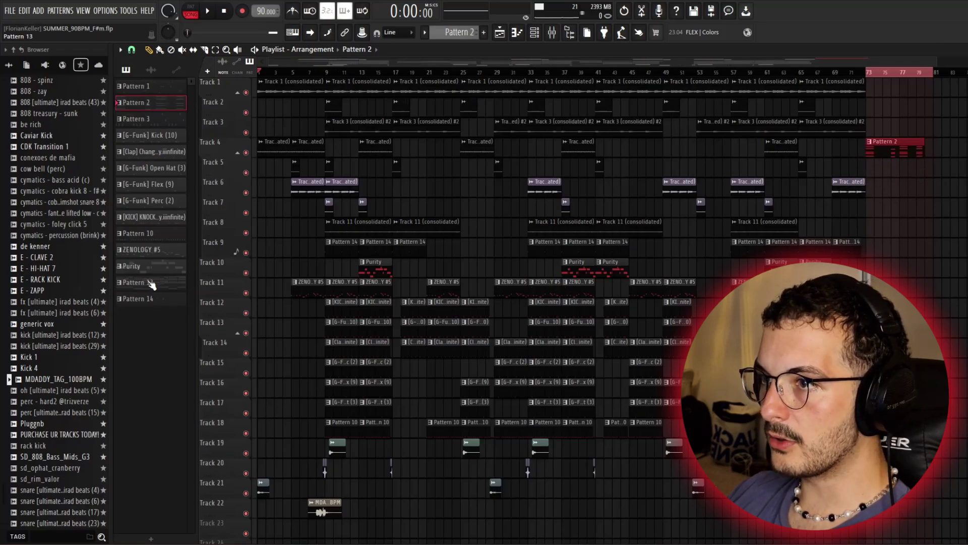
drag(152, 285, 871, 128)
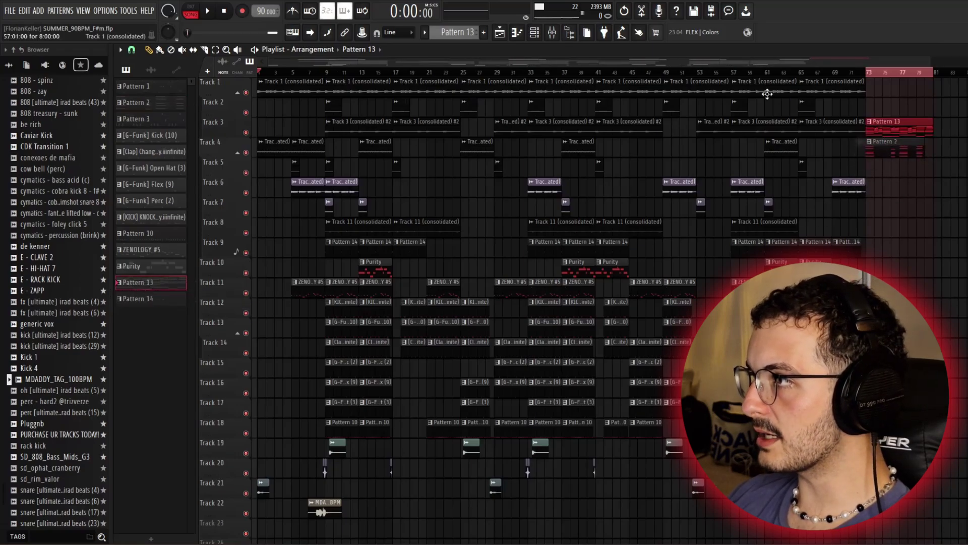
Check the mixer between playlist views, and inspect the Talkbox track's level while the section from bar 73 plays
click(542, 34)
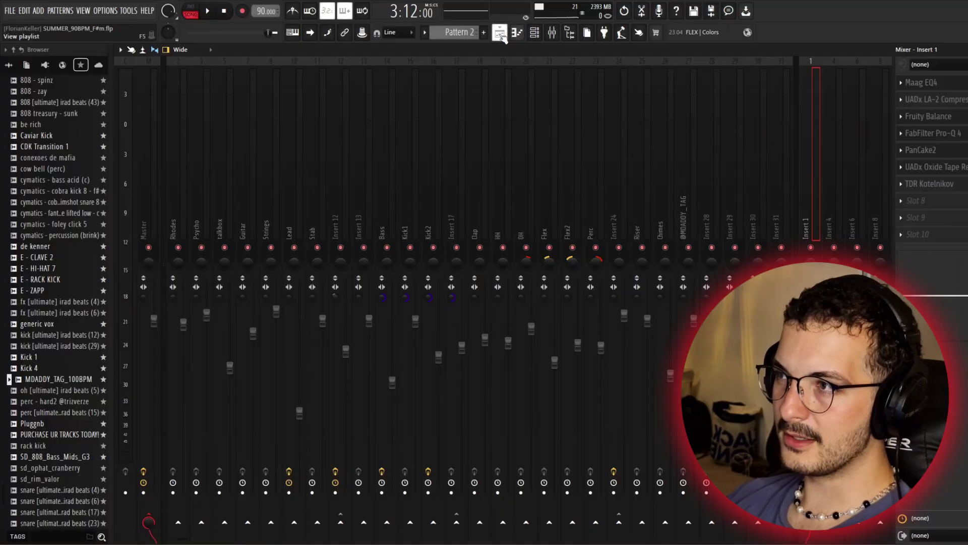
key(F9)
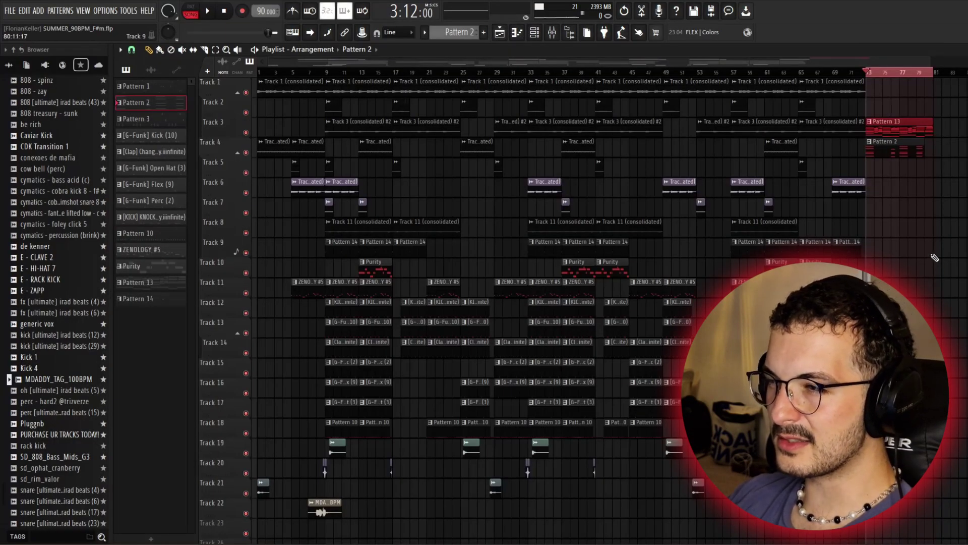
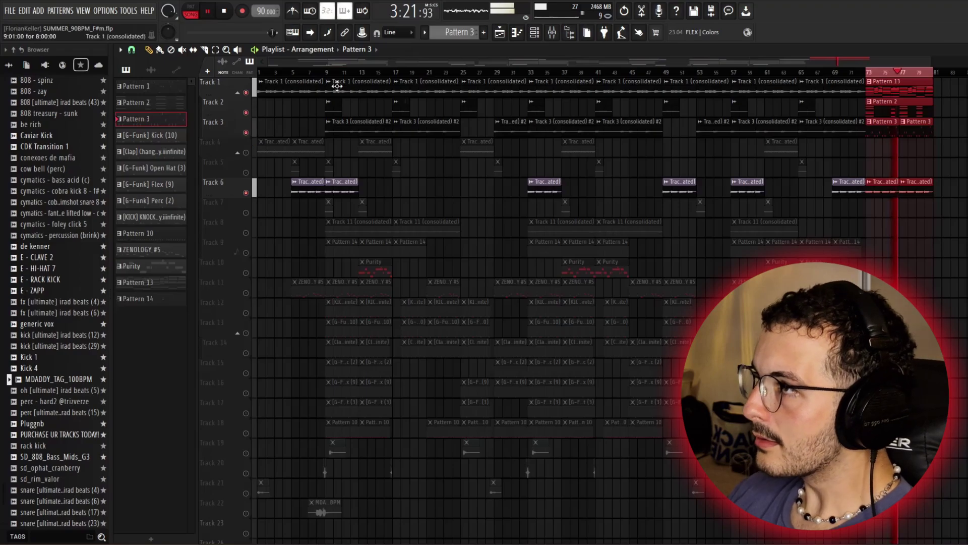
click(558, 33)
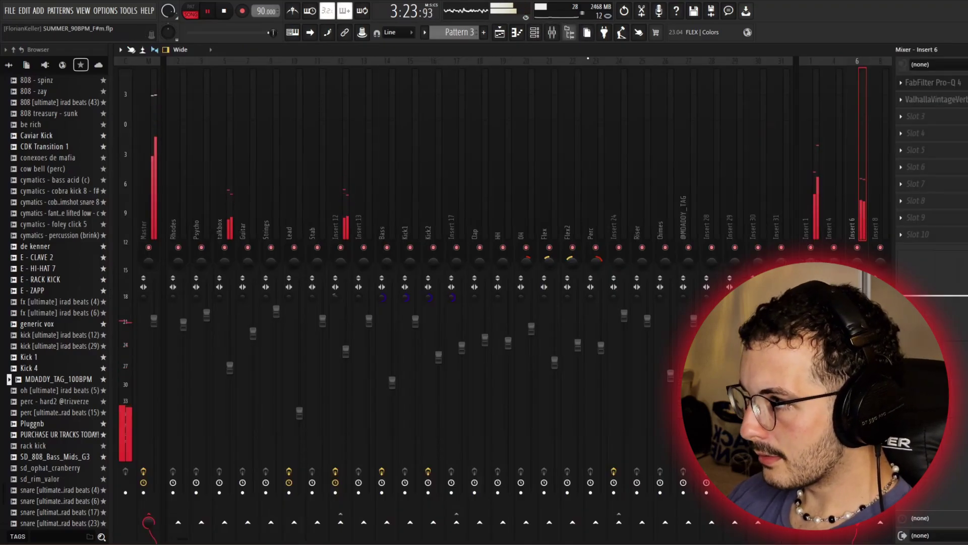
click(223, 160)
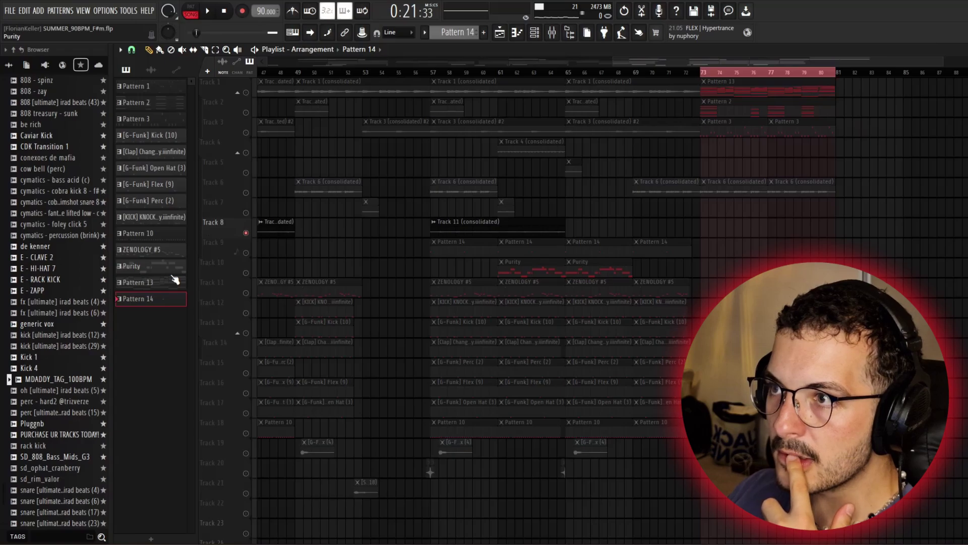
Place the Track 11 (consolidated) clip on Track 8 at bar 73 and toggle the solo on Track 8
drag(511, 225, 774, 229)
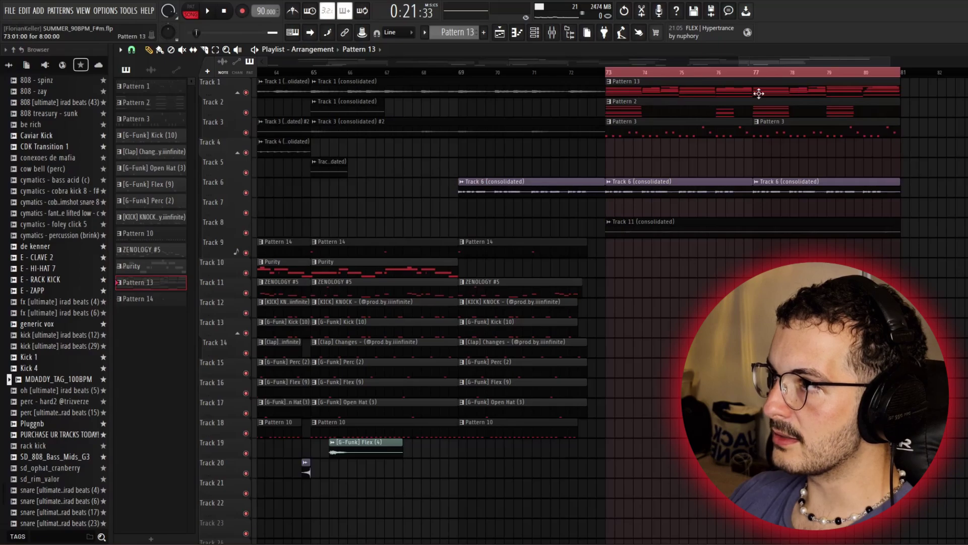
ctrl+click(245, 233)
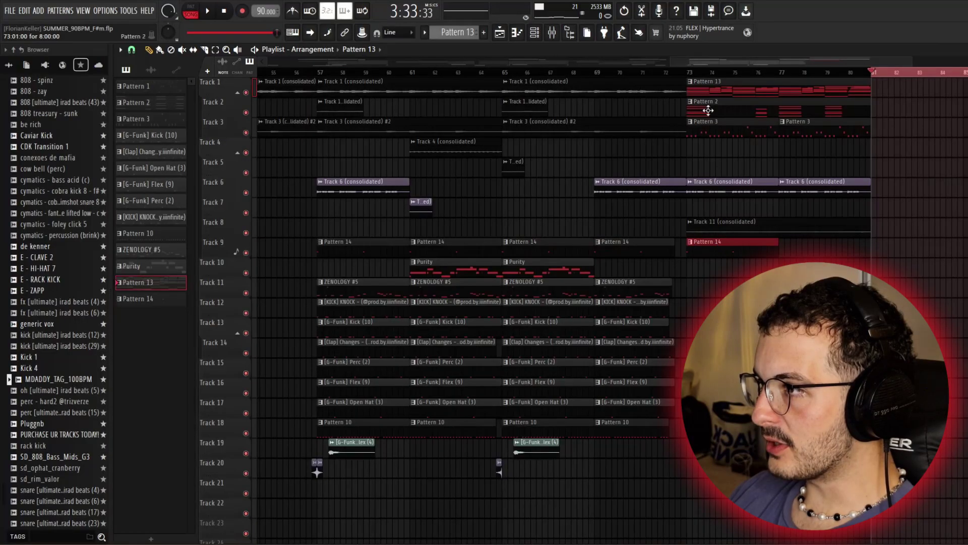
Duplicate the Pattern 14 clip on Track 9, move the copy to bar 77, and set the playhead to bar 73
key(ctrl+b)
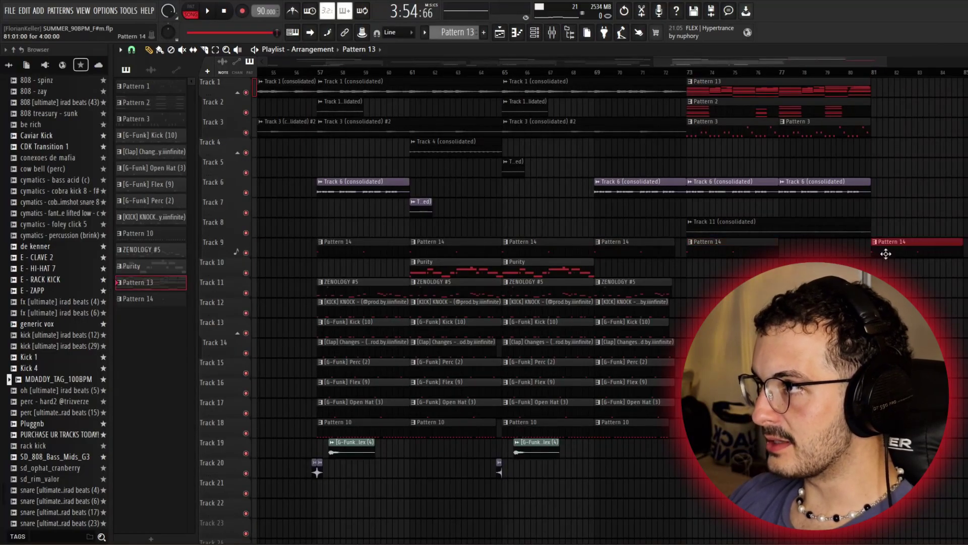
drag(886, 254, 794, 254)
click(690, 81)
click(689, 74)
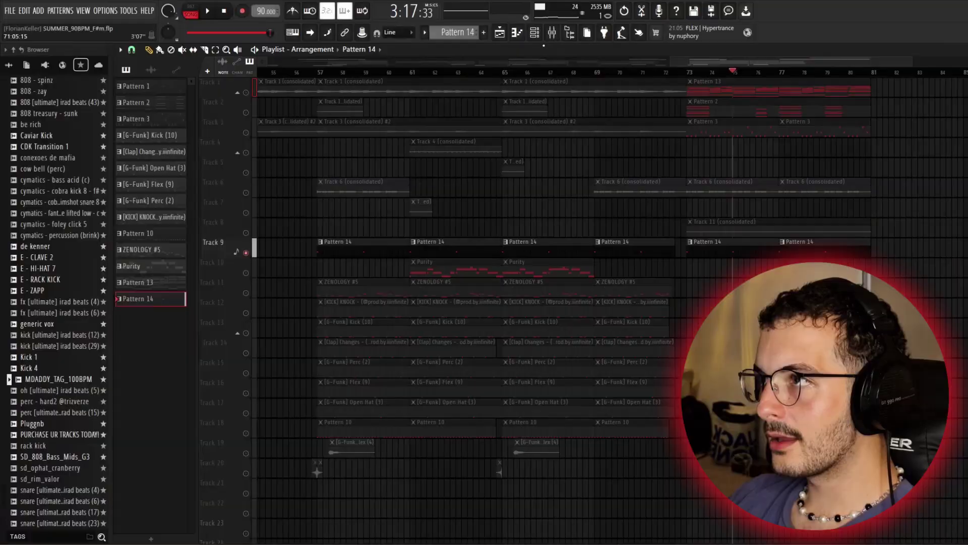
Open the channel rack and look through the G-Funk and other drum sample folders in the browser
click(553, 34)
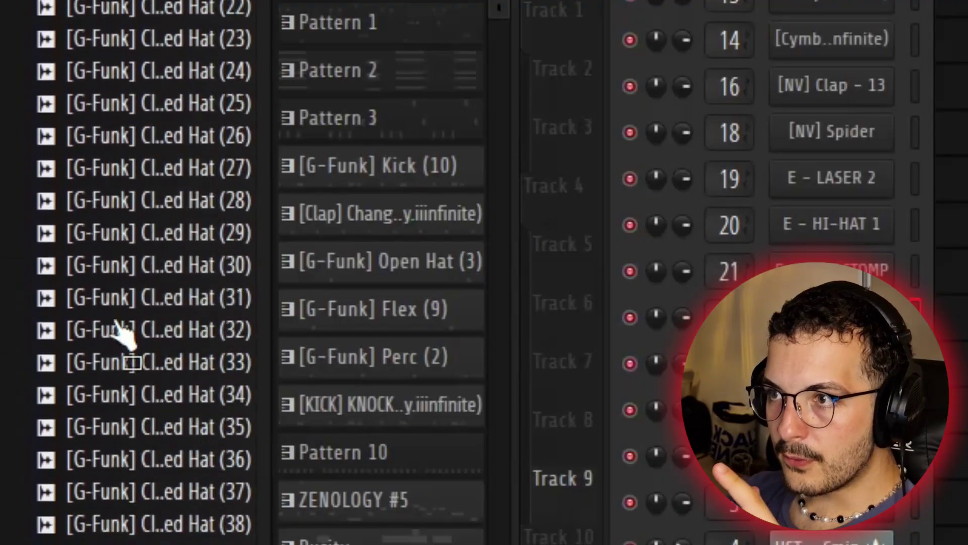
scroll(121, 333, up, 20)
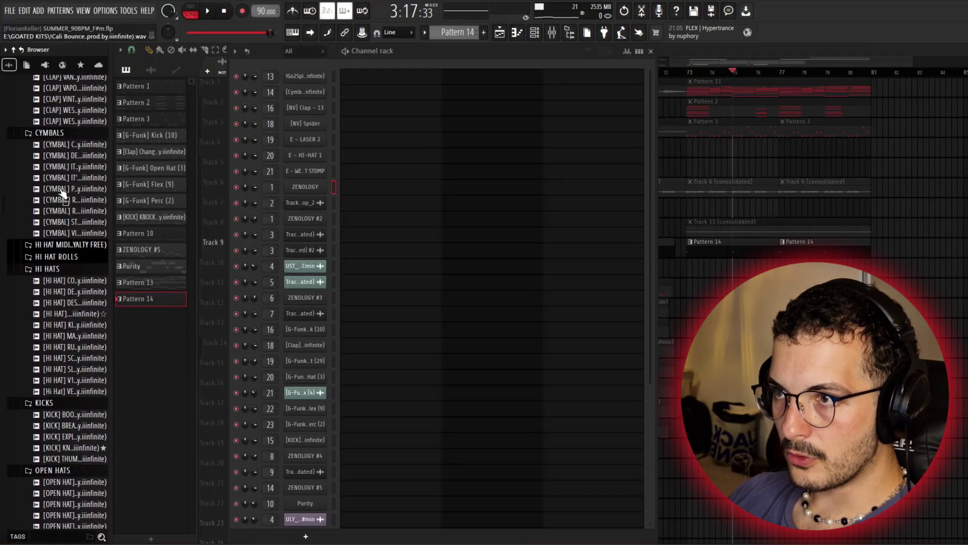
scroll(61, 194, up, 20)
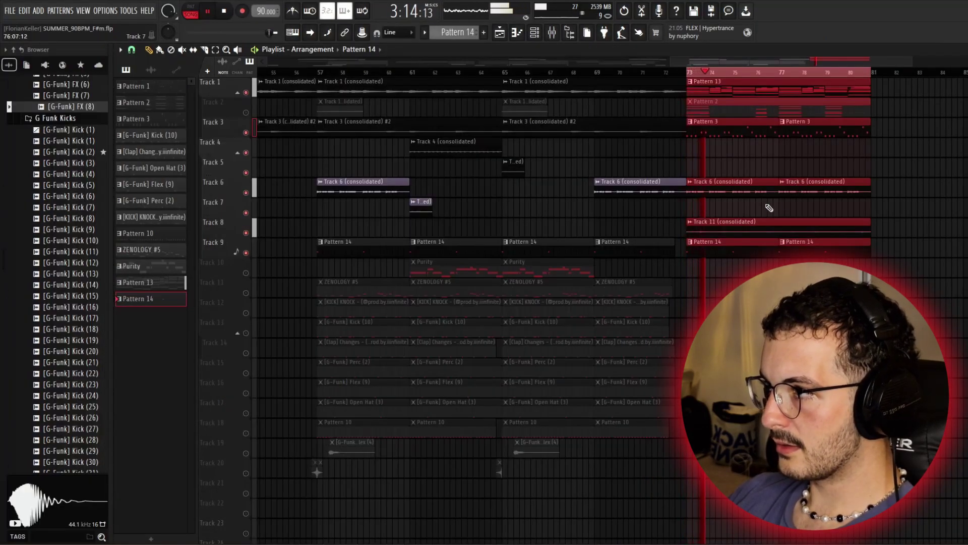
Stop playback and clear the Pattern 14 clips on Track 9 and the Track 6 clips from bar 73 onward
key(space)
scroll(676, 297, down, 4)
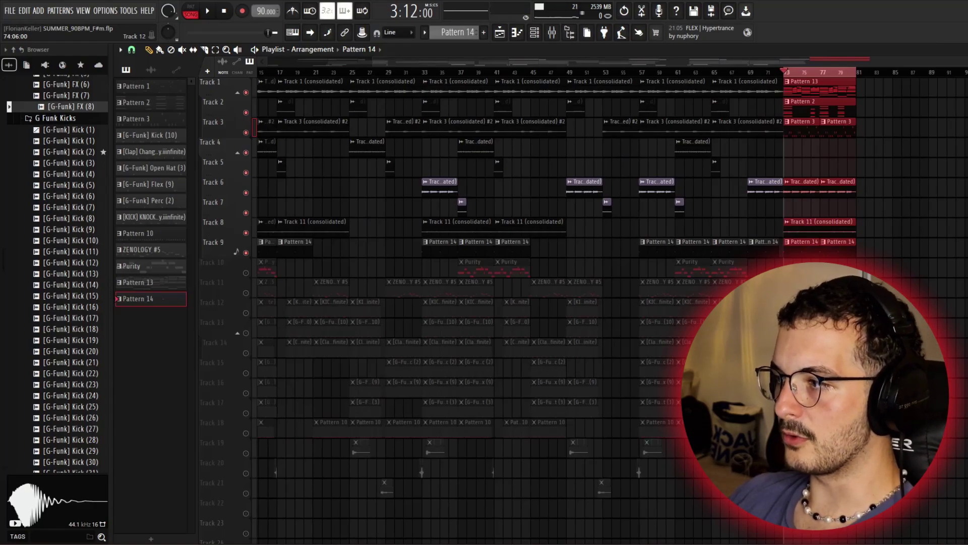
scroll(693, 261, down, 2)
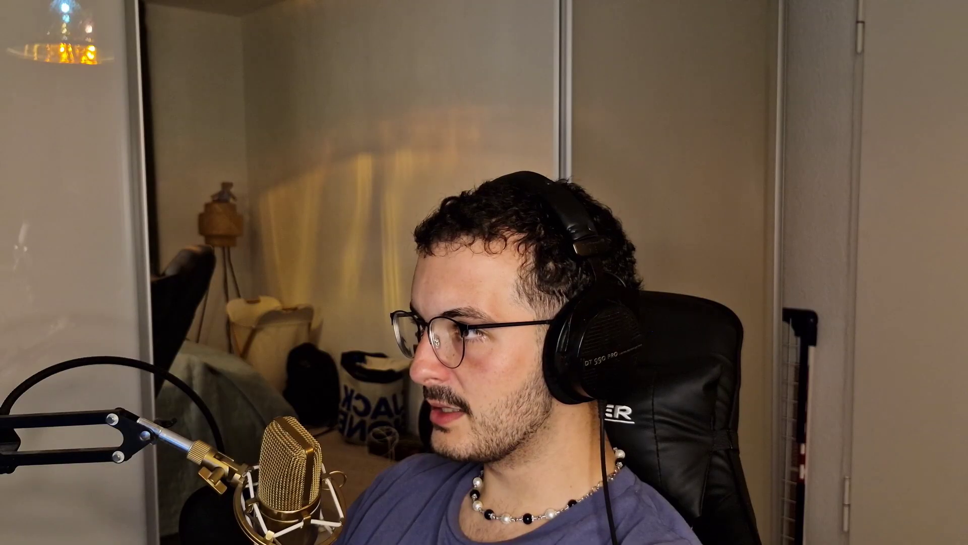
scroll(881, 210, up, 2)
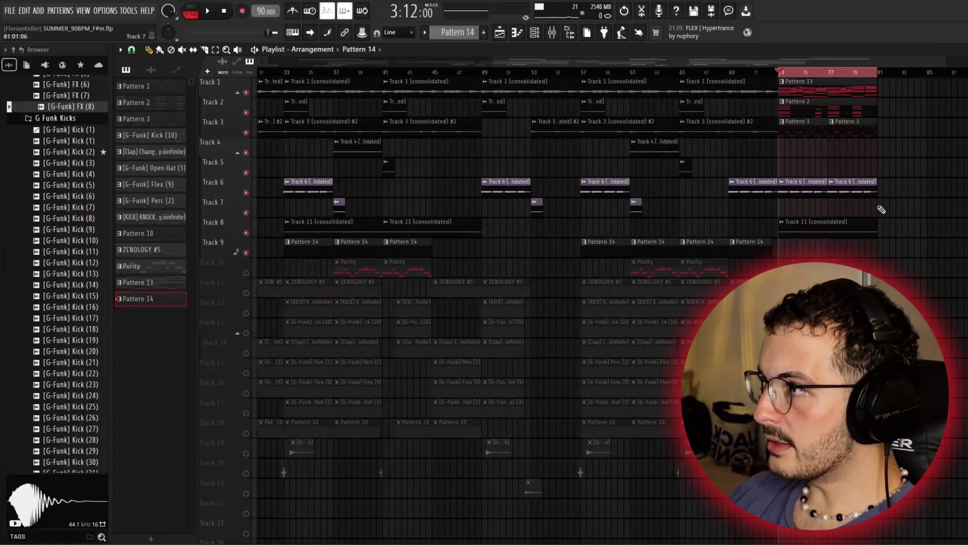
scroll(881, 210, down, 2)
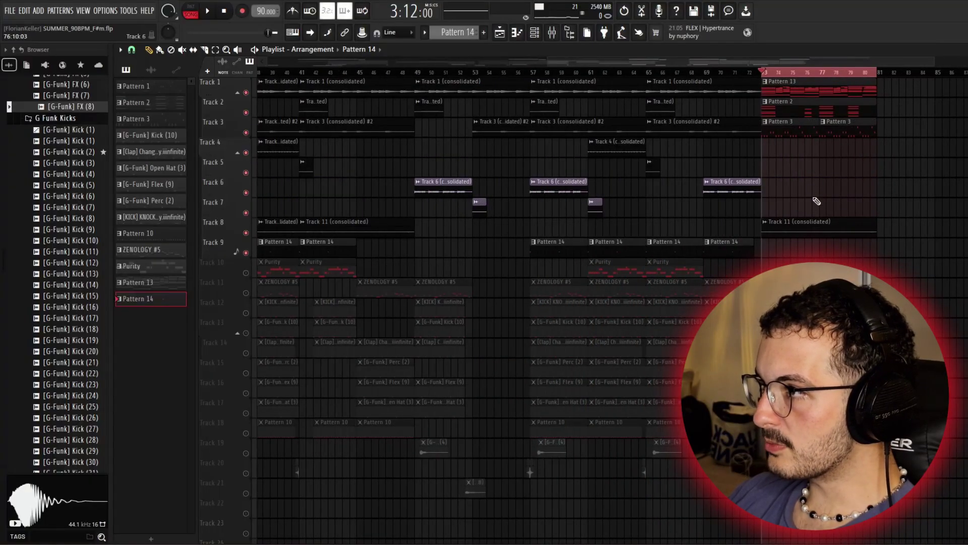
Unmute Track 10 and set the playlist time selection to bars 73 to 81
scroll(806, 245, up, 1)
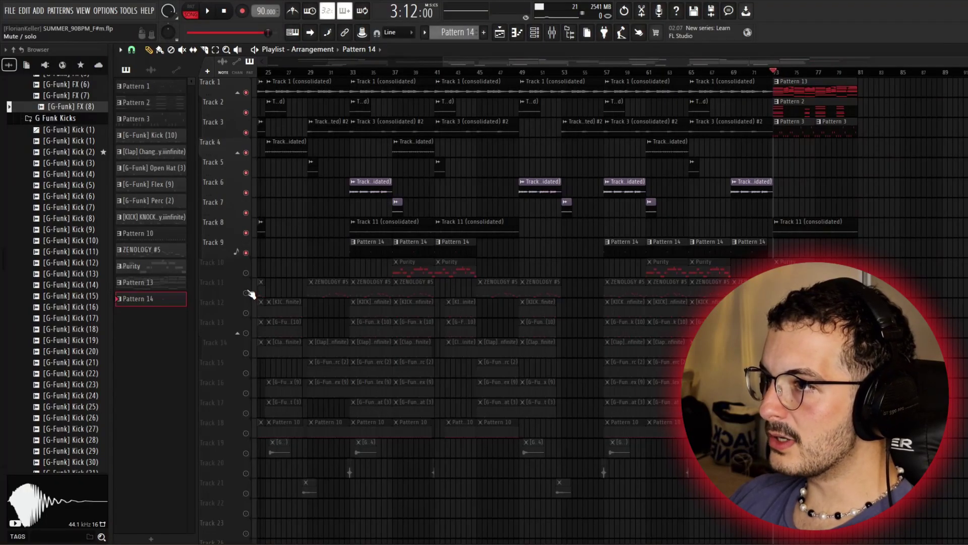
click(246, 272)
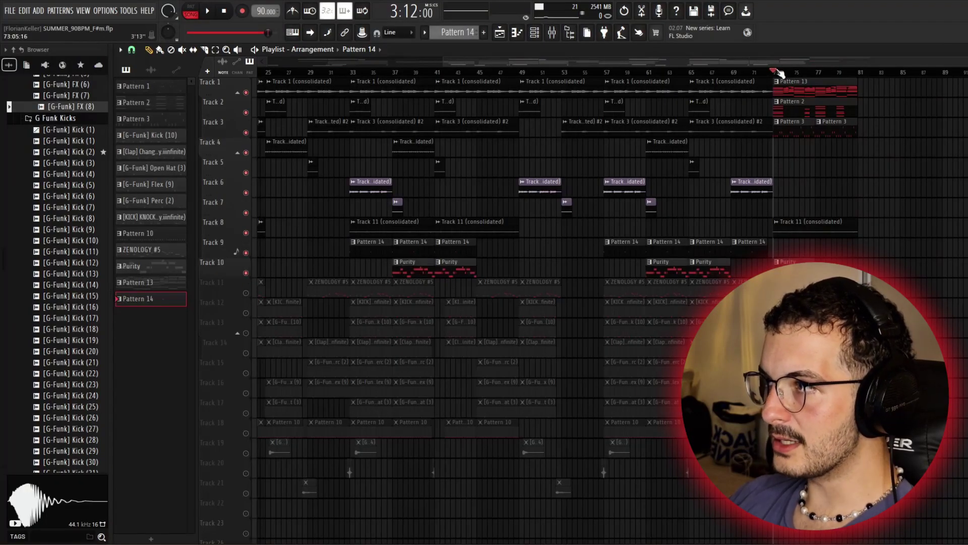
drag(777, 72, 858, 82)
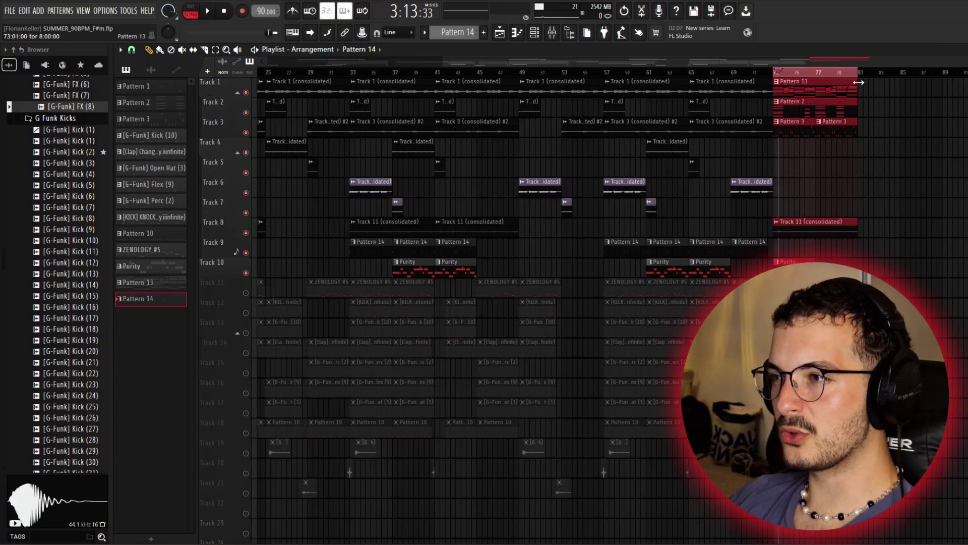
Audition lead presets such as LD - Classic Techno Lead in Serum 2, and delete the Serum 2 channel
click(535, 32)
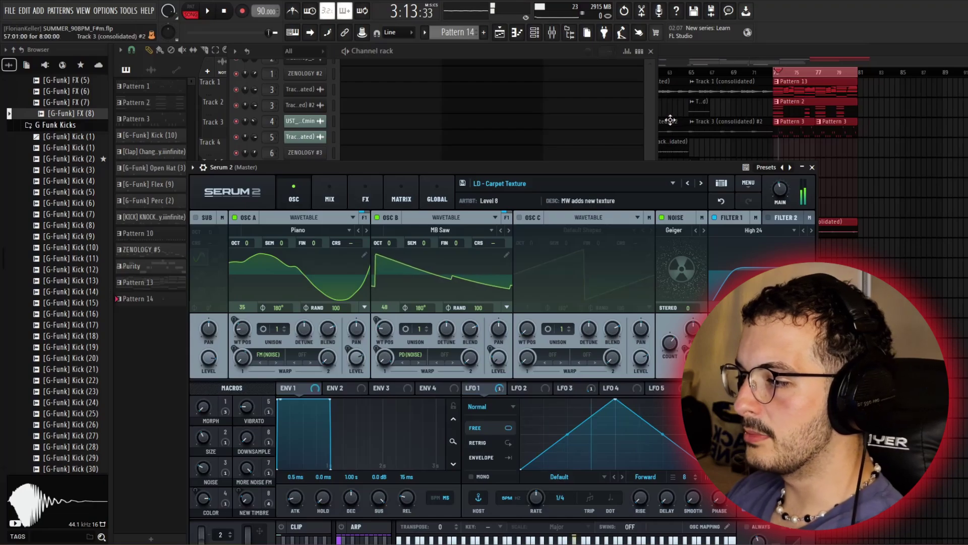
click(699, 183)
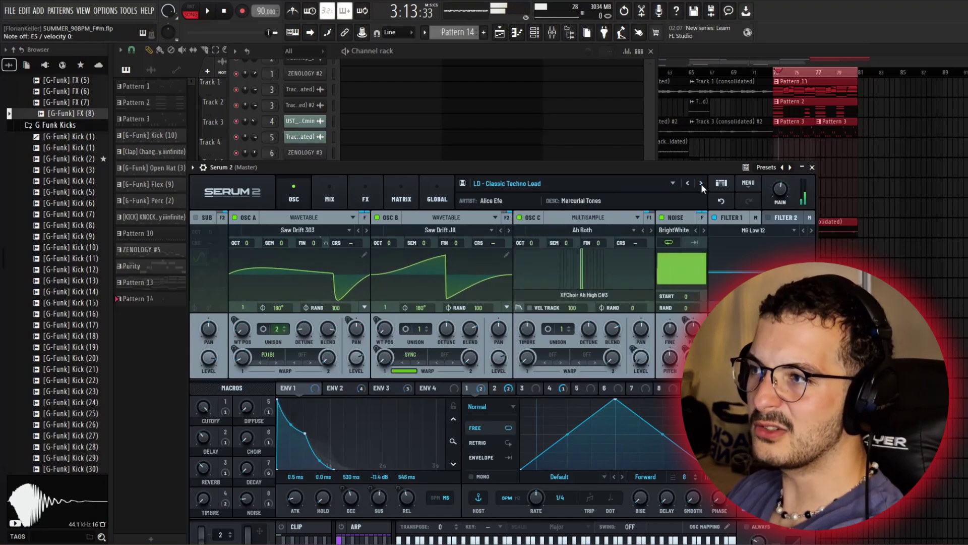
click(700, 183)
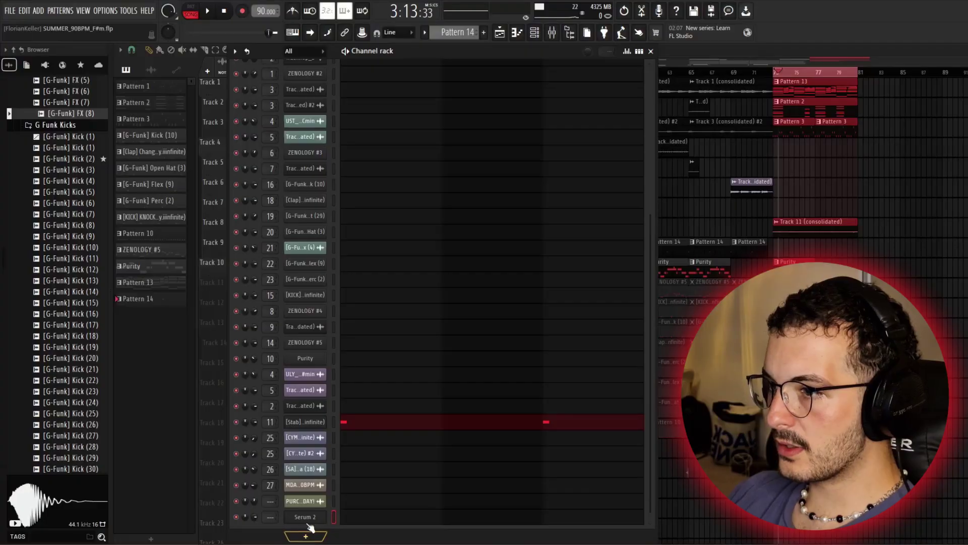
right_click(339, 525)
click(346, 514)
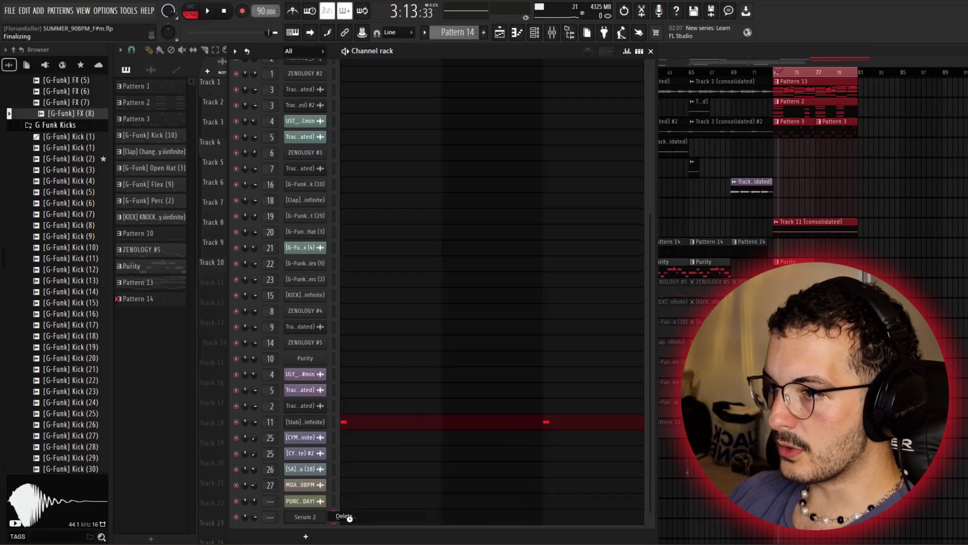
Add a Sawer instrument and load the LD Classic Gangsta preset from its Xenos Soundworks presets
double_click(558, 40)
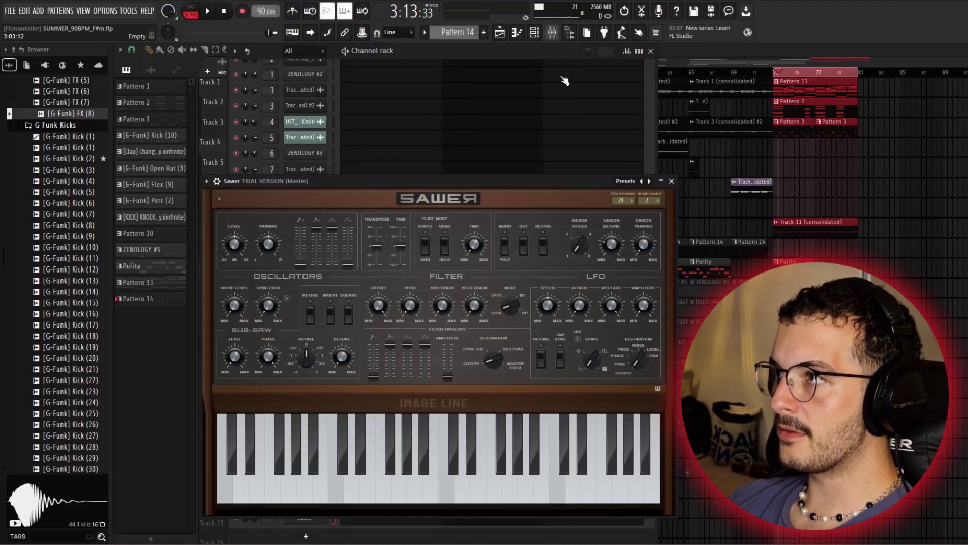
click(625, 181)
mouse_move(649, 183)
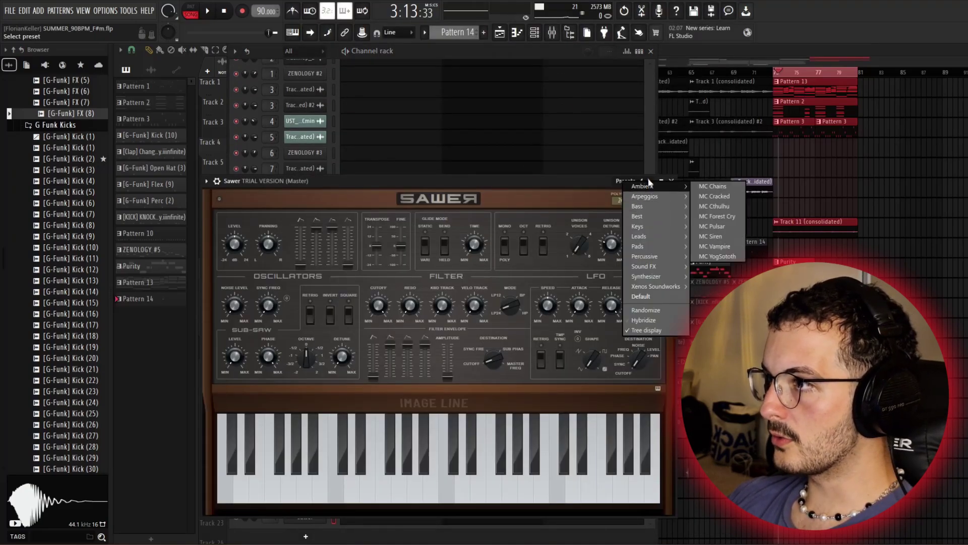
mouse_move(668, 287)
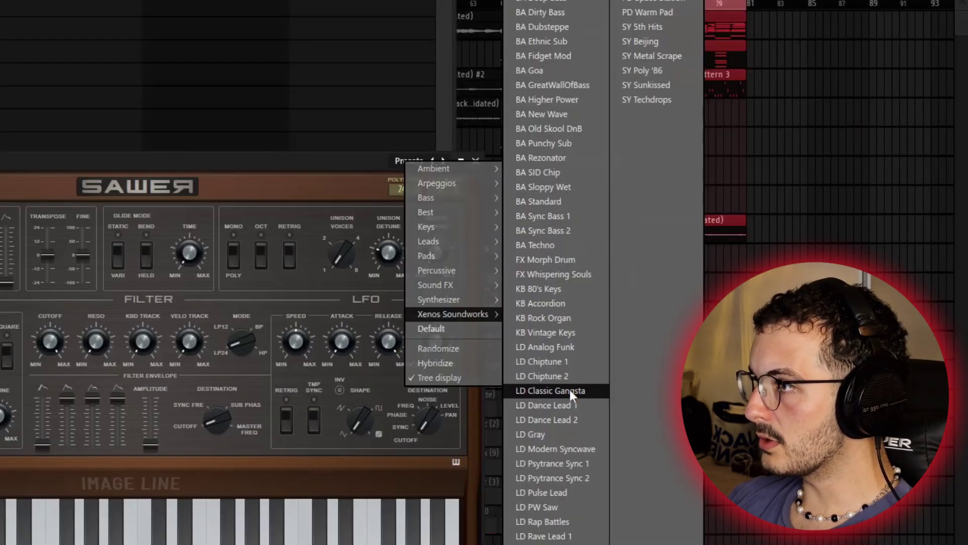
click(737, 338)
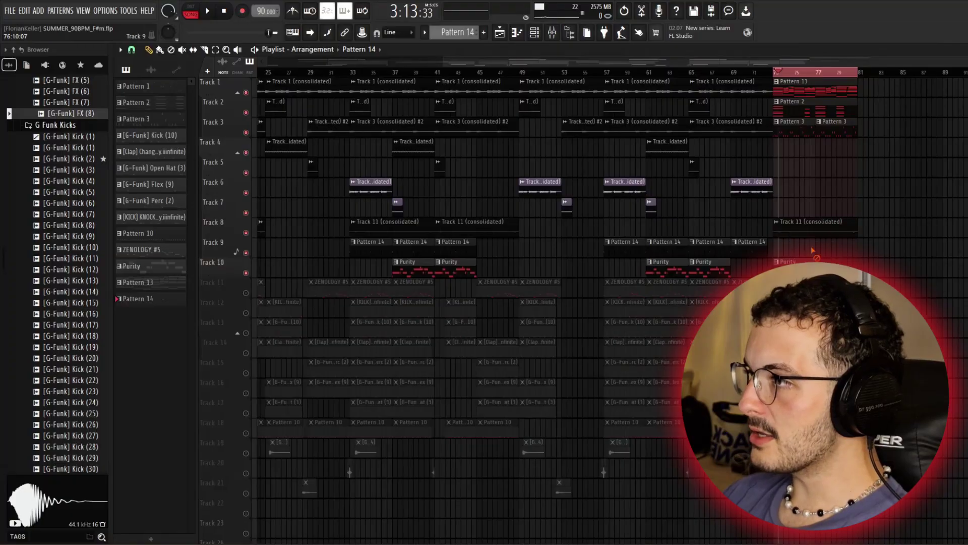
Play the Purity melody in pattern mode from its piano roll, and inspect the Purity instrument with its Simple Sqr preset
key(F7)
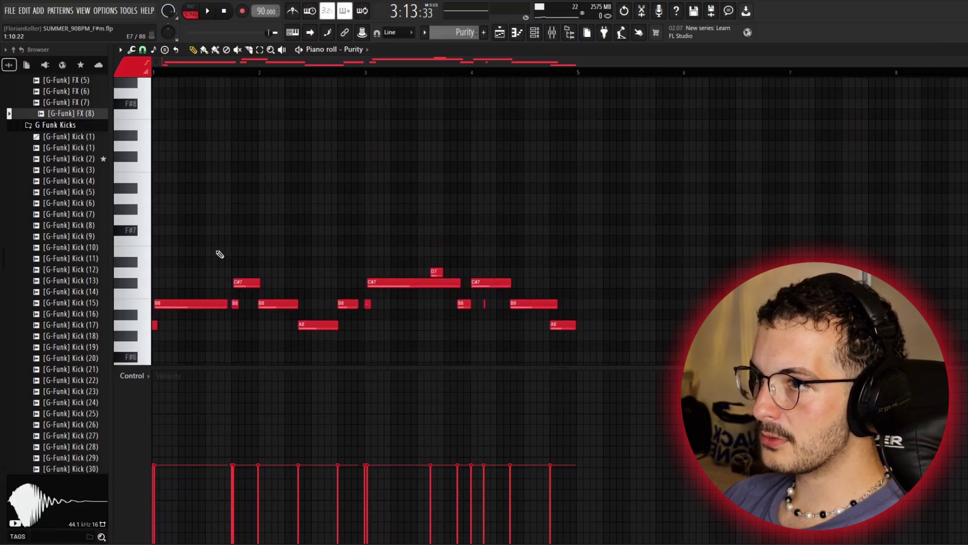
click(190, 11)
key(space)
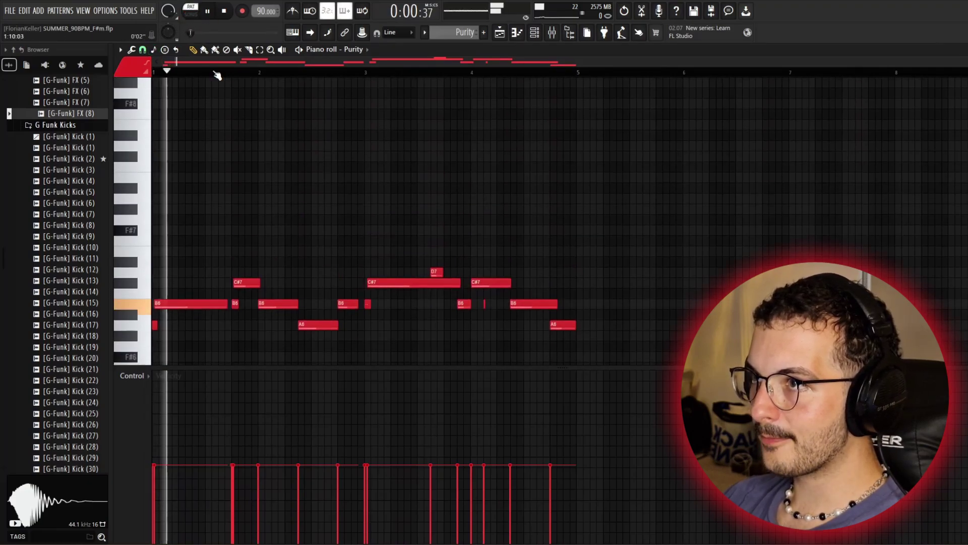
key(space)
click(553, 32)
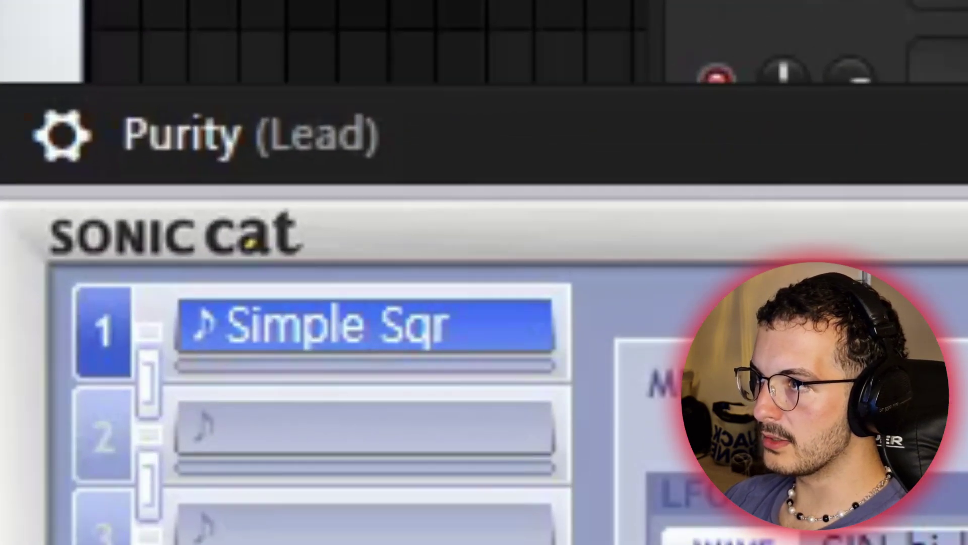
Review the Purity lead's preset and play it while inspecting the FabFilter Pro-Q 4 and kHs Flanger effects on the Lead mixer track
click(389, 384)
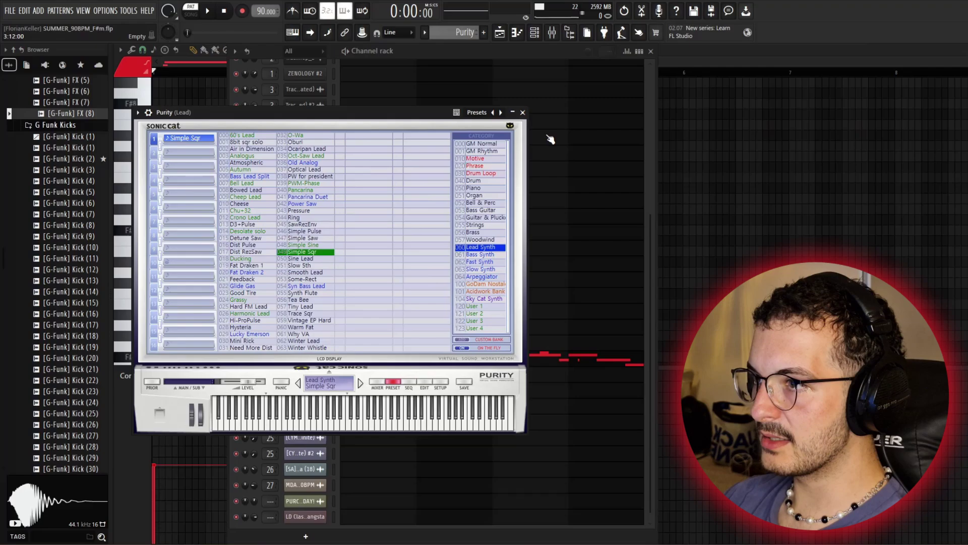
key(F9)
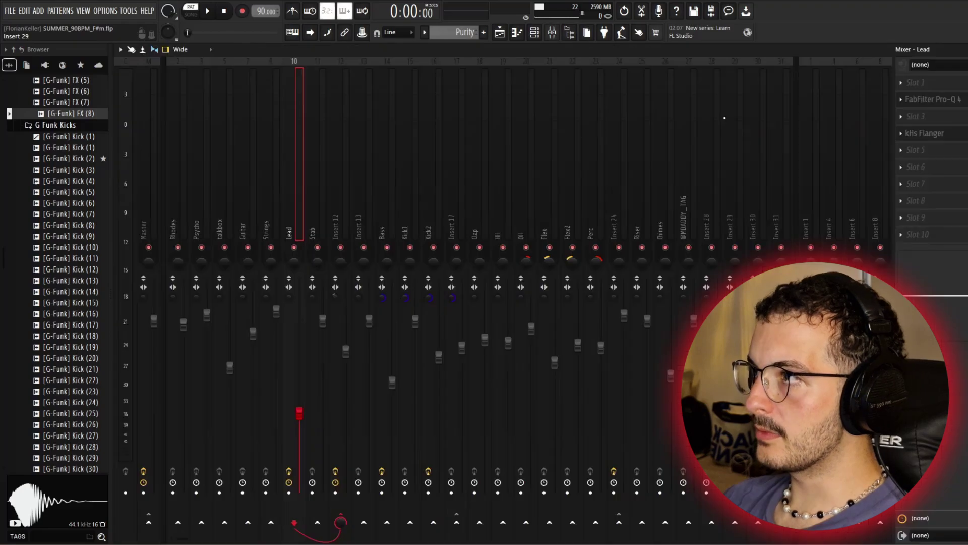
key(space)
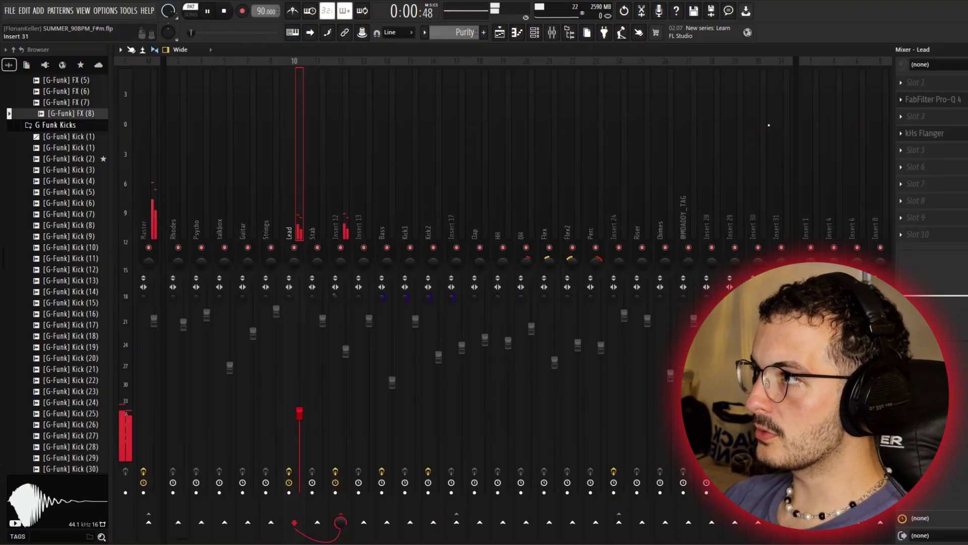
click(932, 100)
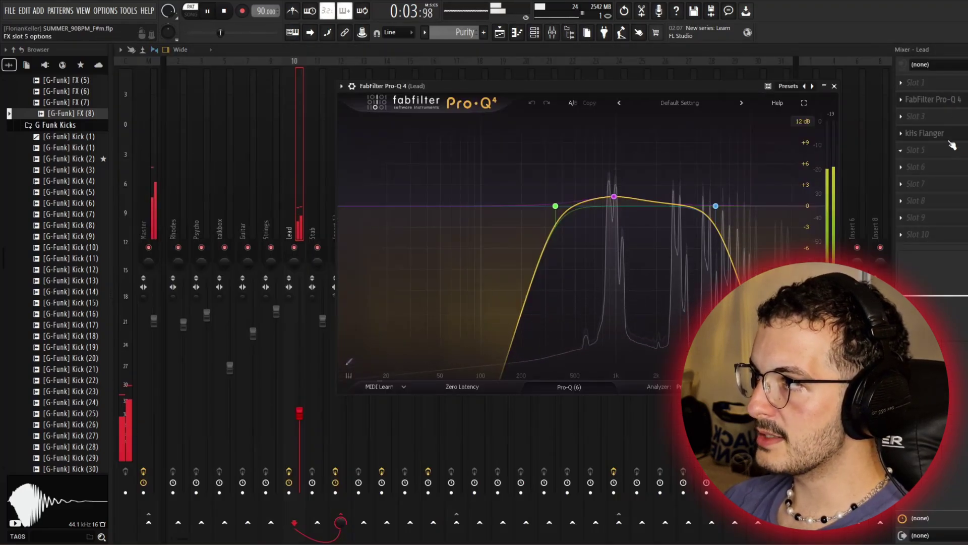
click(932, 99)
click(949, 137)
click(949, 137)
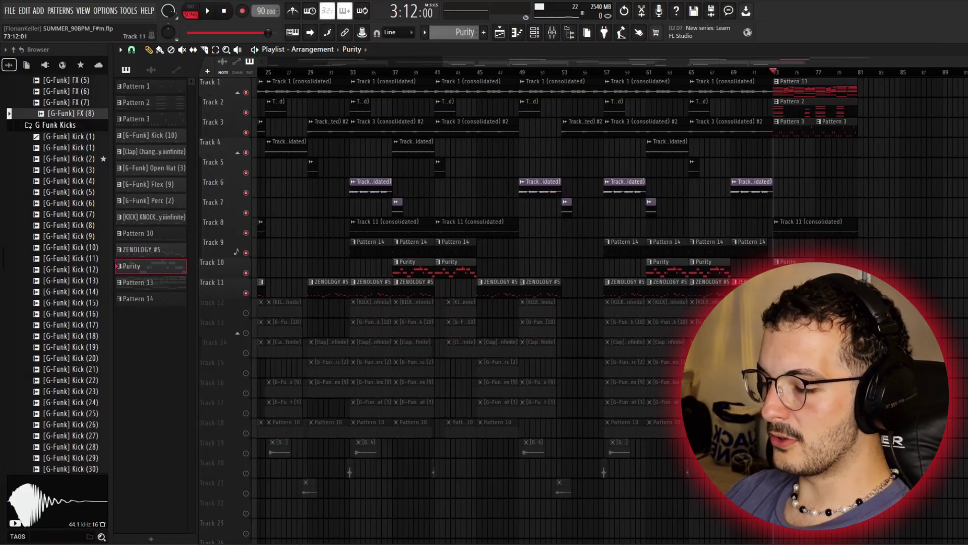
Compare the note patterns of the Purity and ZENOLOGY #5 clips at bar 73 in their piano rolls
scroll(728, 289, up, 3)
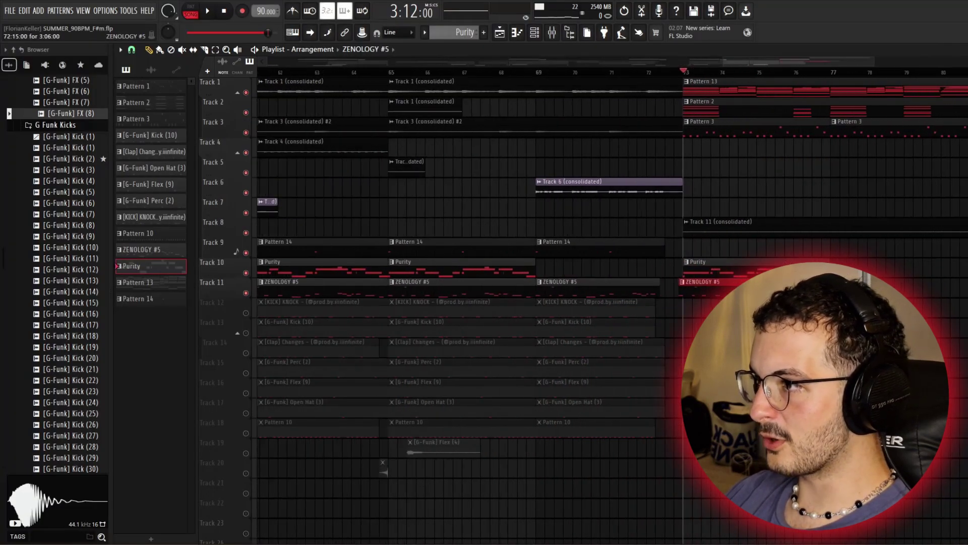
scroll(789, 275, down, 3)
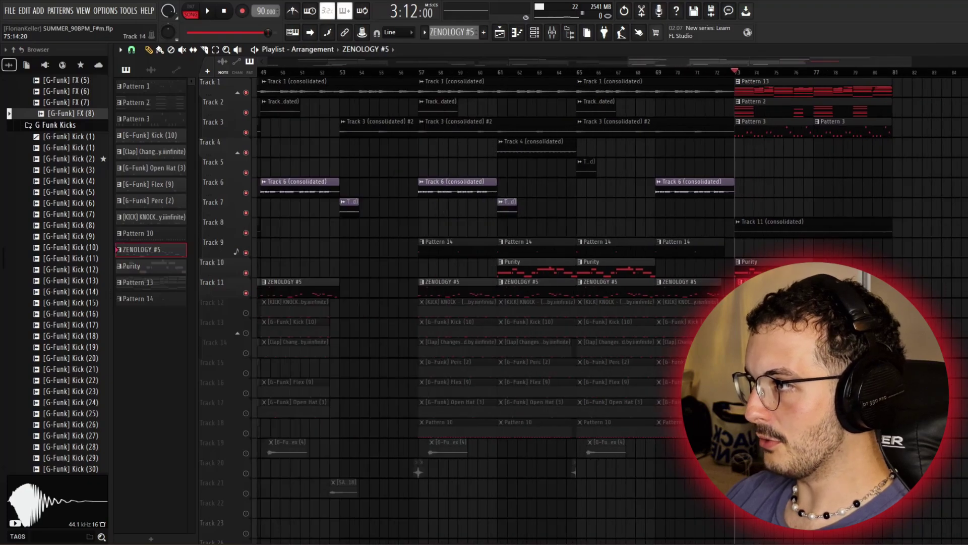
scroll(789, 273, up, 3)
double_click(779, 268)
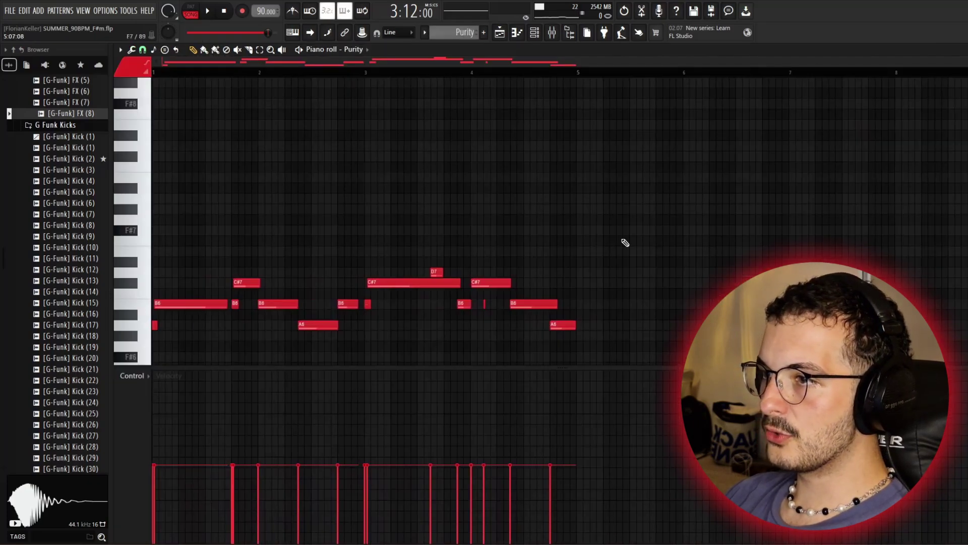
drag(611, 236, 144, 334)
click(499, 34)
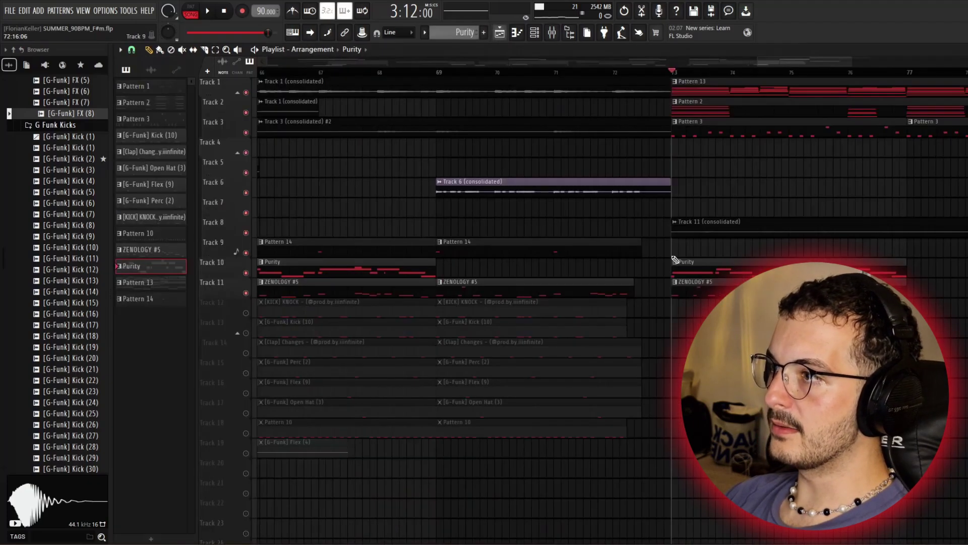
double_click(711, 288)
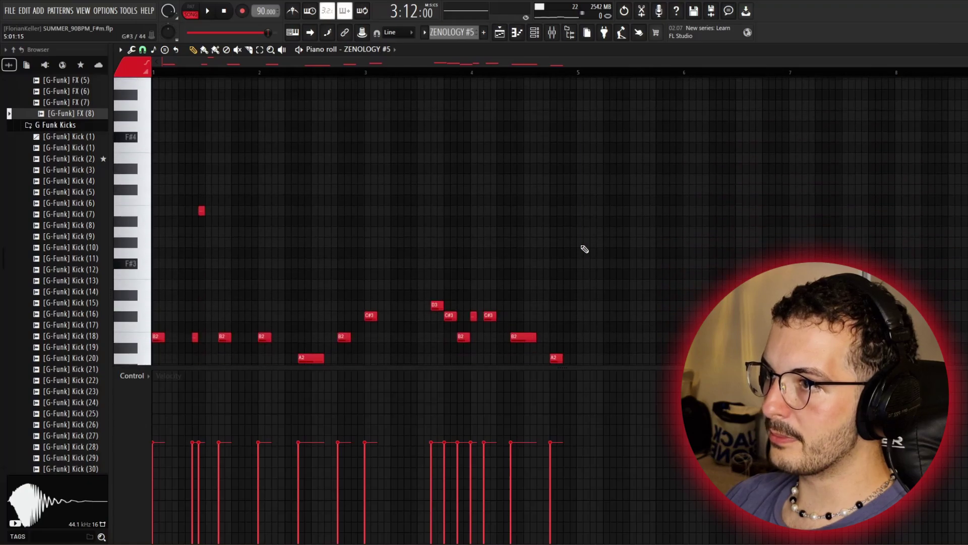
click(499, 34)
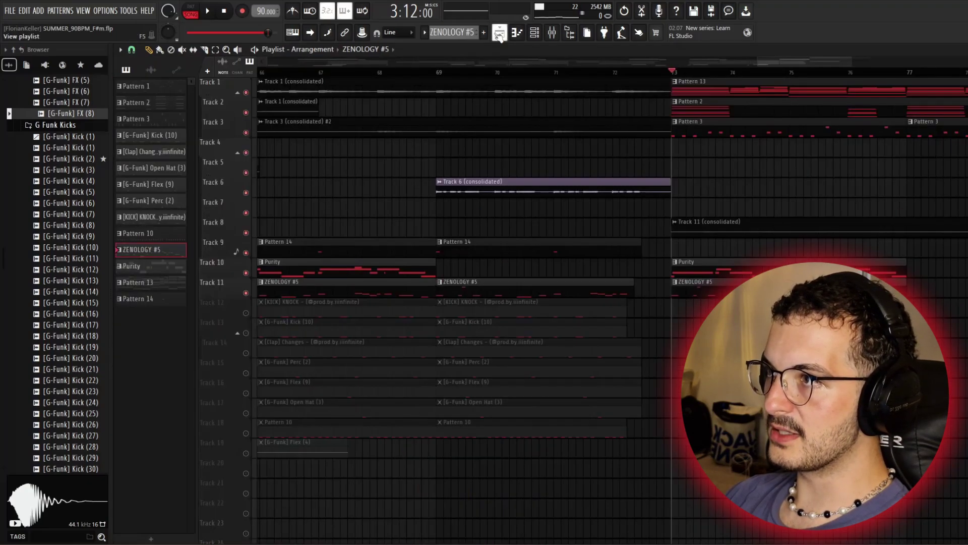
Play the playlist section from bar 73 to 81, and review the ZENOLOGY #5 notes in the piano roll
scroll(686, 184, down, 4)
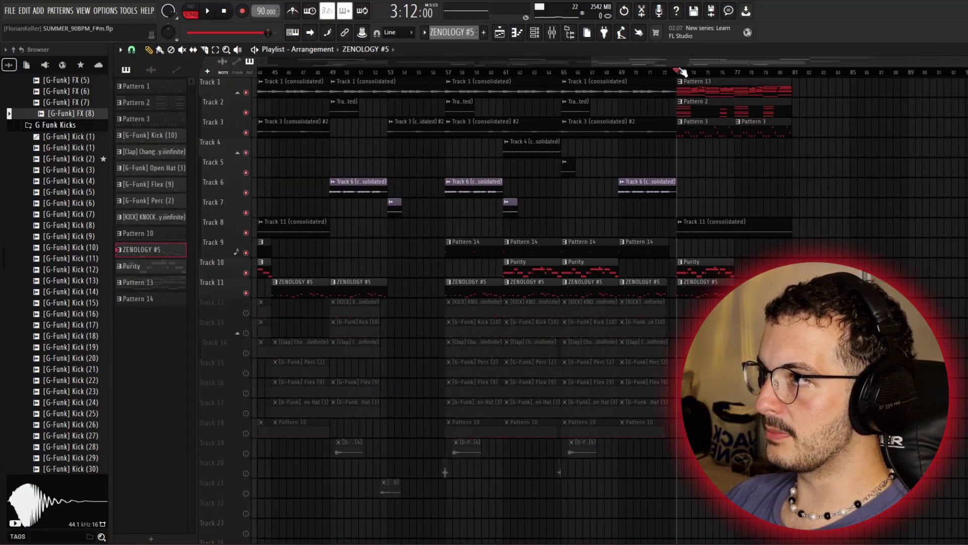
drag(680, 72, 800, 98)
key(space)
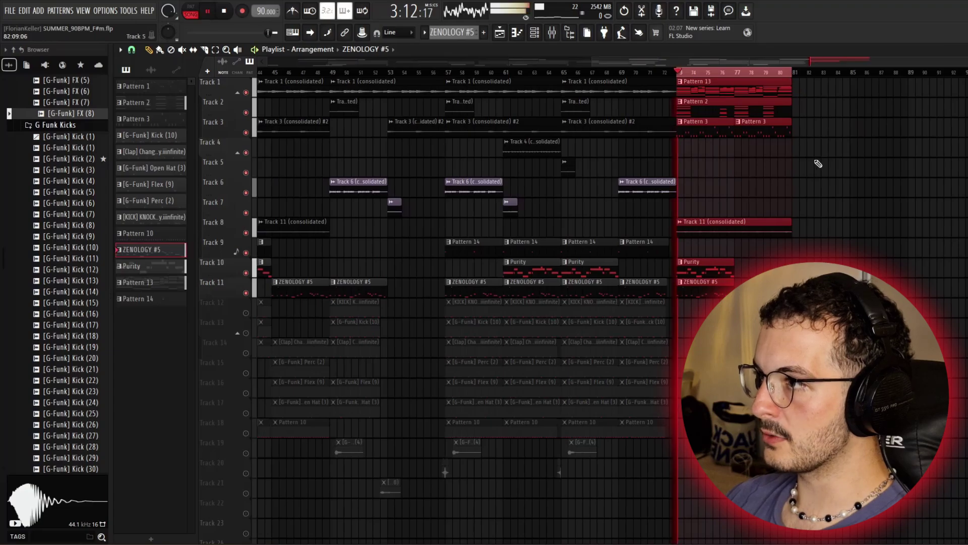
double_click(705, 290)
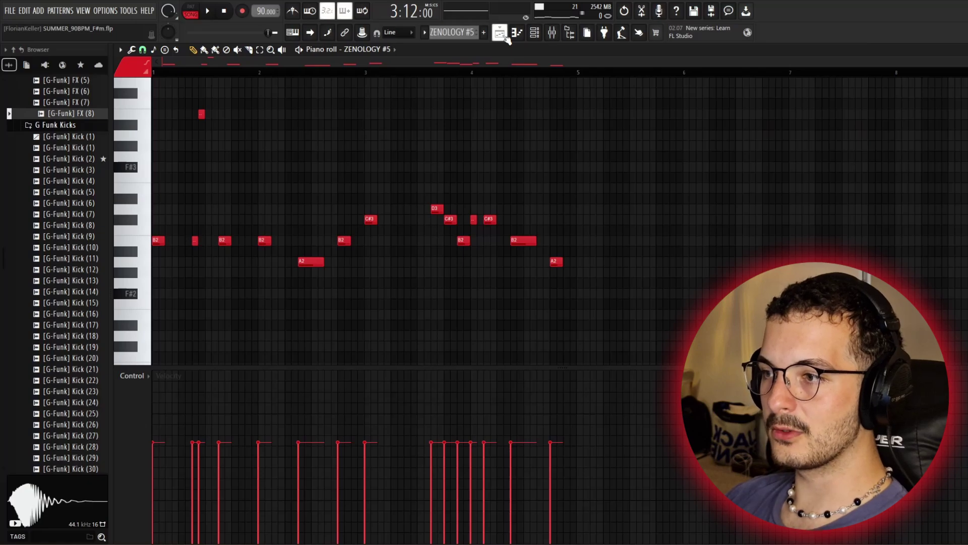
click(502, 34)
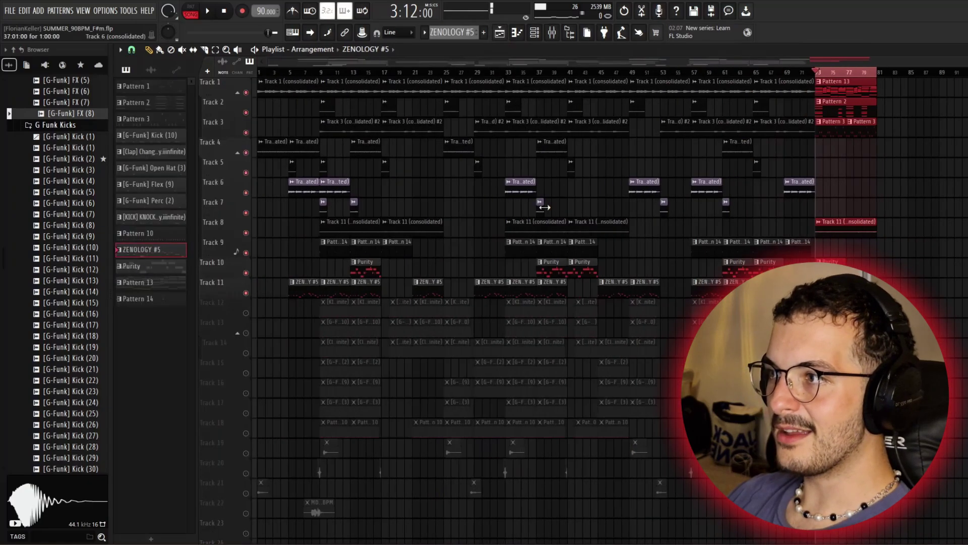
Place the playhead at bar 9 and inspect the notes of the [KICK] KNOCK and [G-Funk] Kick (10) patterns
click(323, 74)
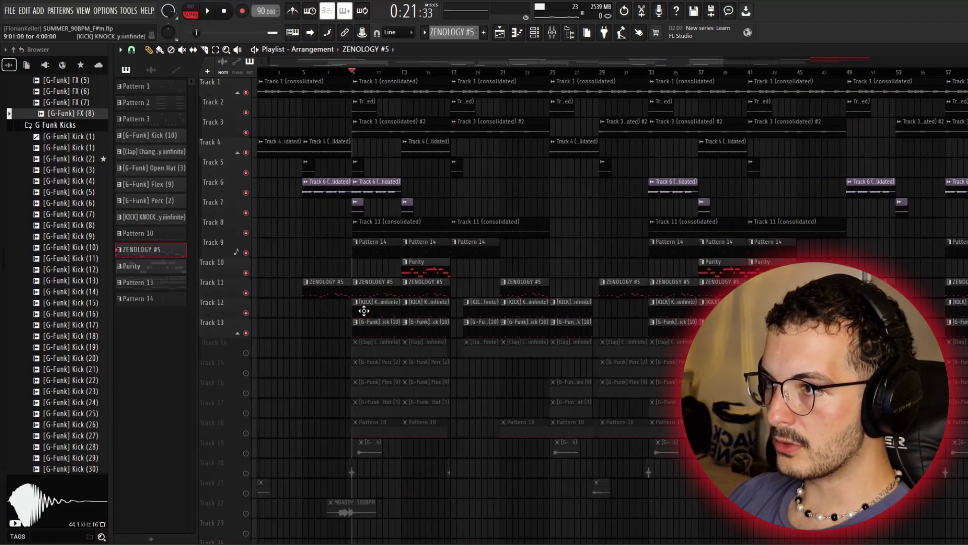
double_click(363, 310)
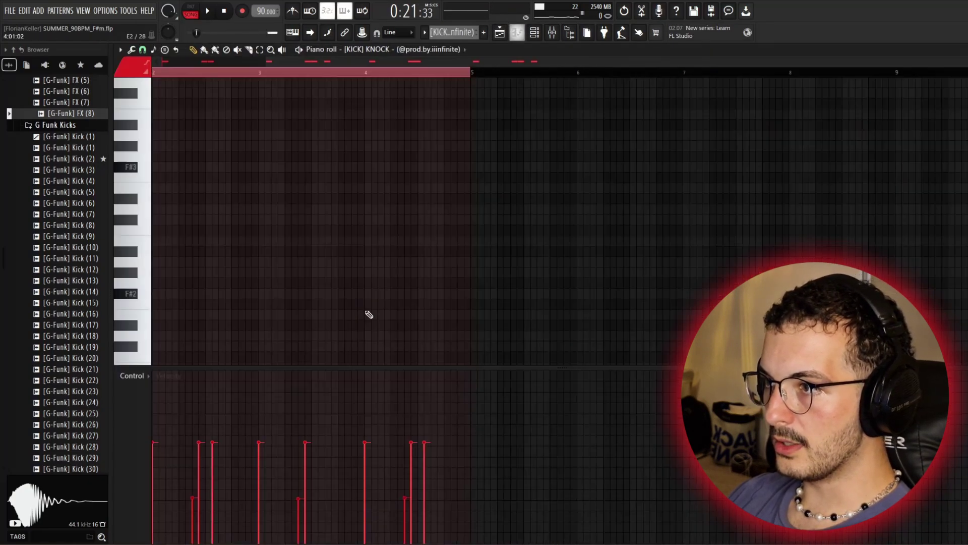
click(498, 31)
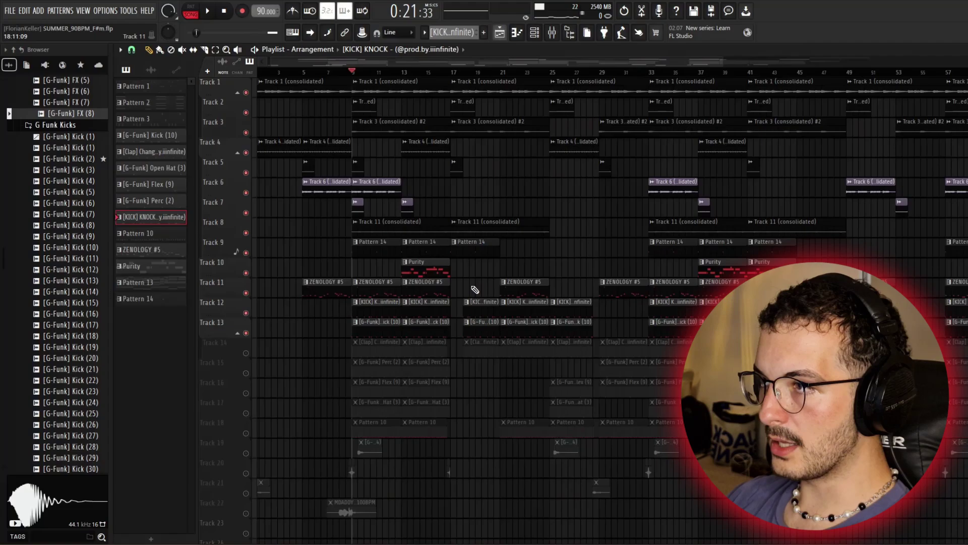
double_click(375, 325)
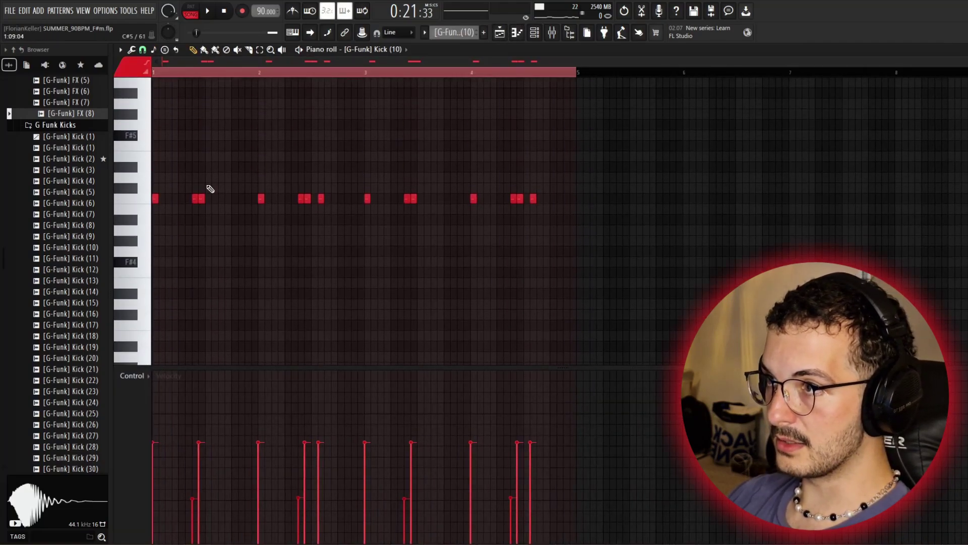
key(F9)
key(F5)
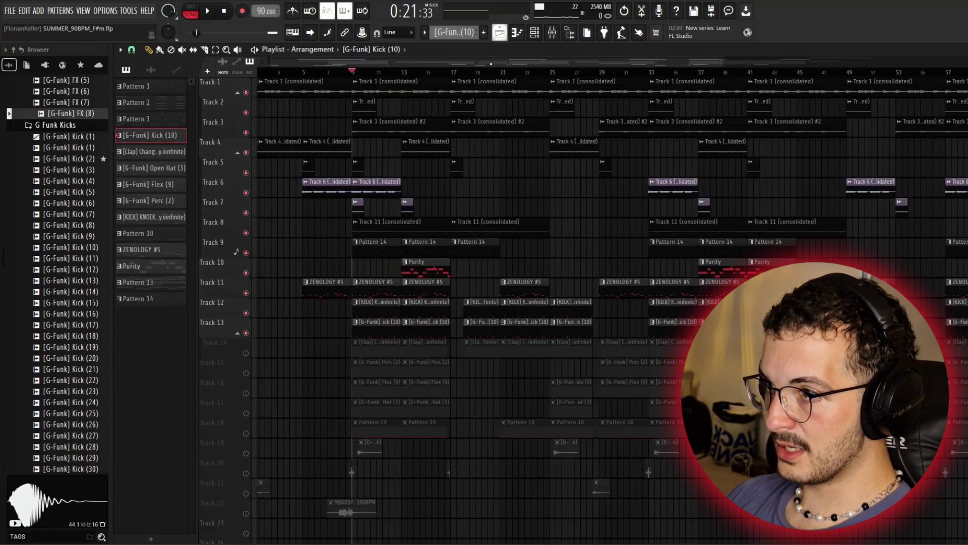
Play the [G-Funk] Kick (10) pattern, inspect FabFilter Pro-Q 4 on the Kick2 mixer track, and view the [KICK] KNOCK channel
double_click(375, 324)
key(space)
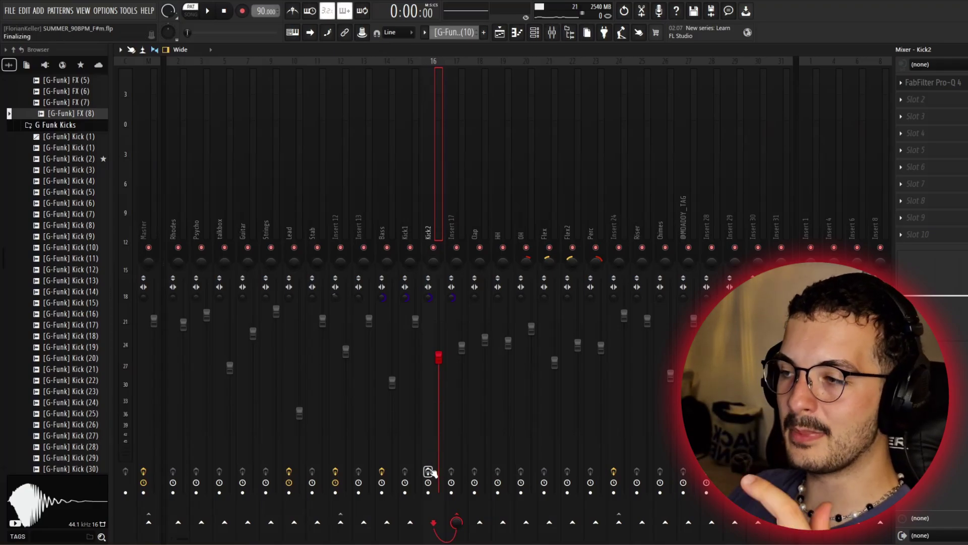
click(947, 88)
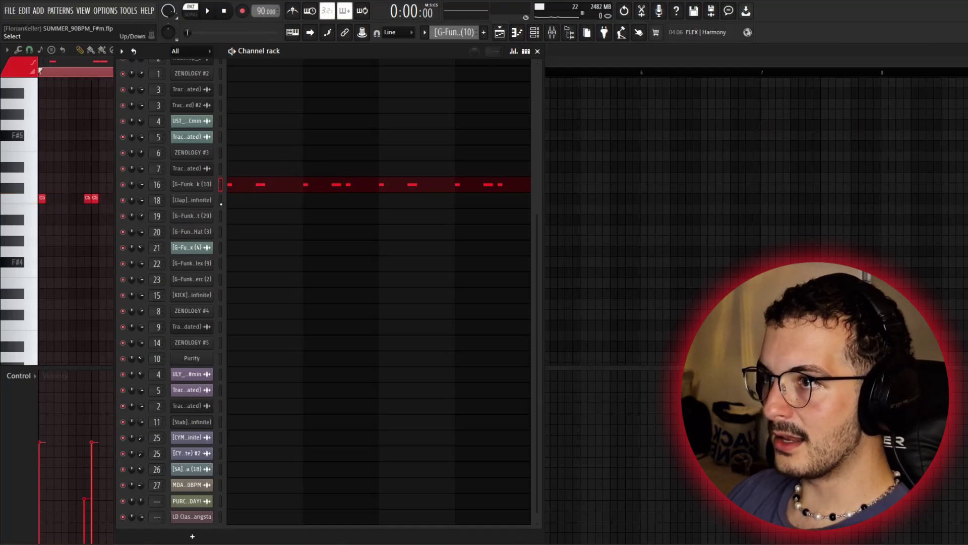
click(191, 295)
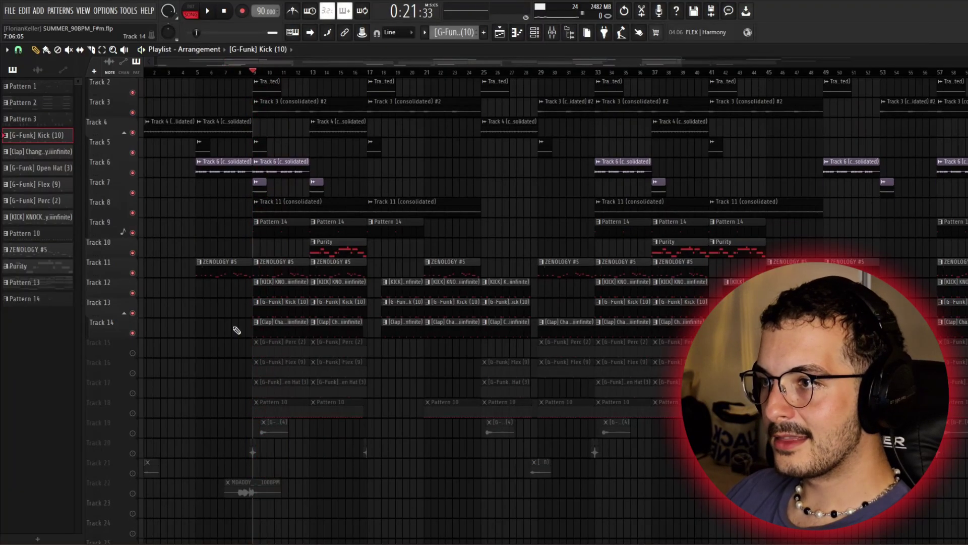
View the [Clap] Changes notes and browse the sample kits from the G Funk kicks down to the San Andreas cymbals and extras
click(238, 331)
key(ctrl+b)
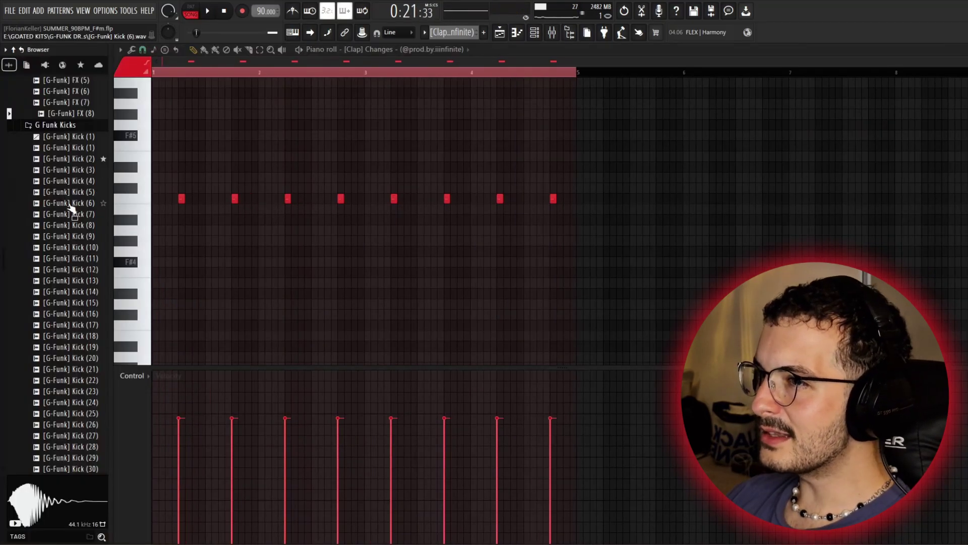
scroll(69, 209, down, 10)
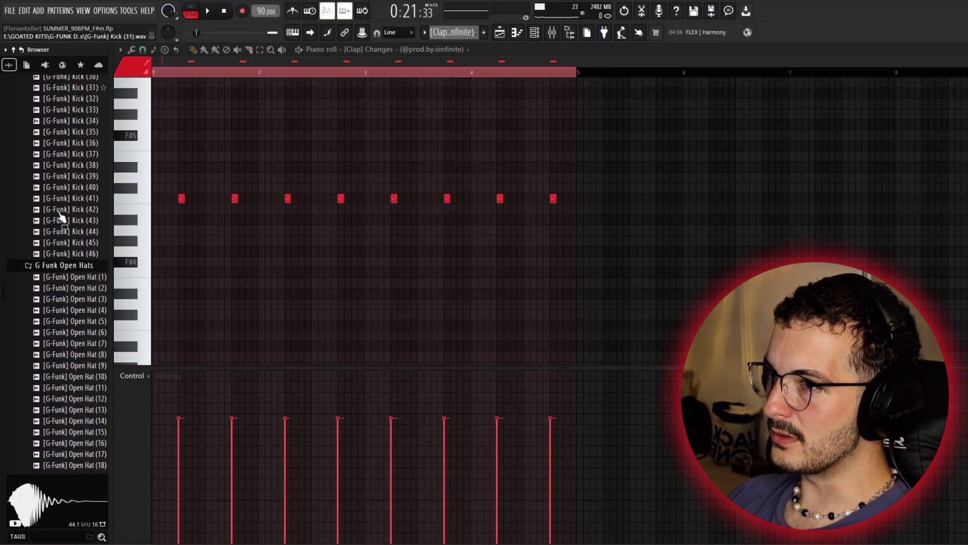
scroll(59, 216, down, 6)
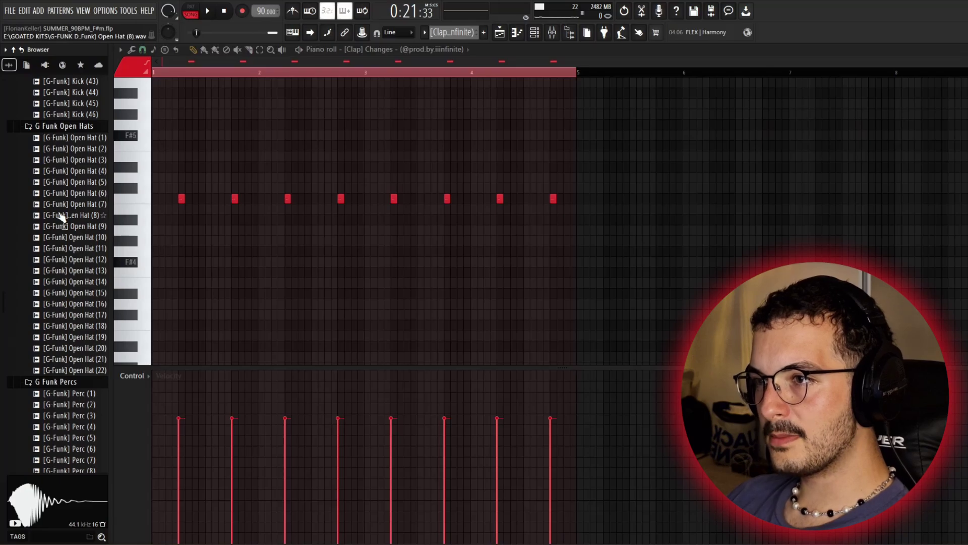
scroll(59, 216, down, 20)
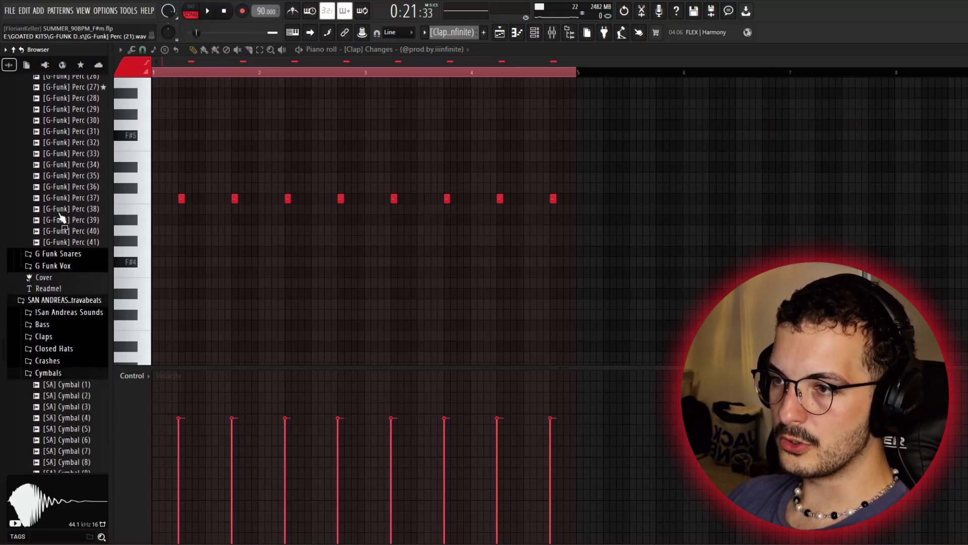
scroll(59, 217, down, 1)
scroll(60, 217, down, 3)
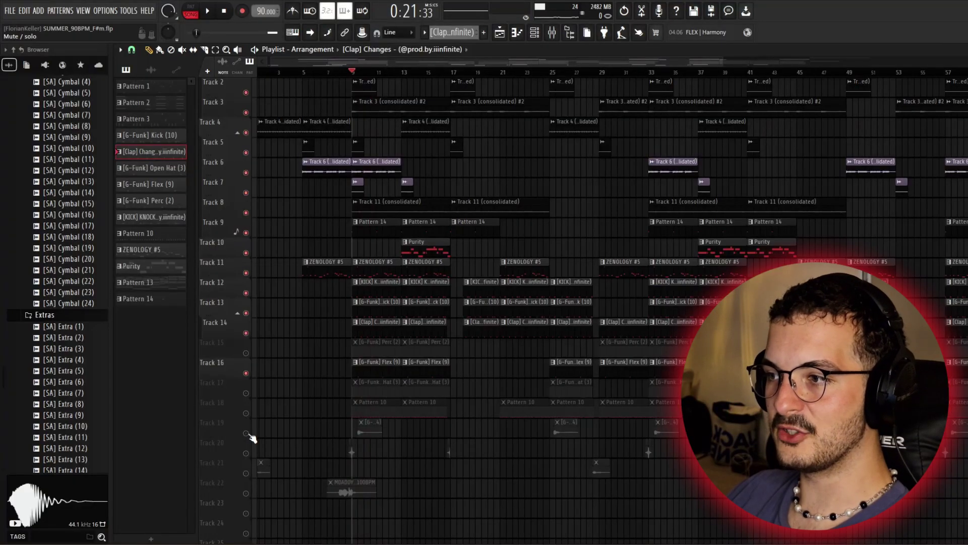
Unmute Track 19 and inspect its [G-Funk] Flex (4) audio clip near bar 9
click(246, 433)
scroll(346, 432, up, 5)
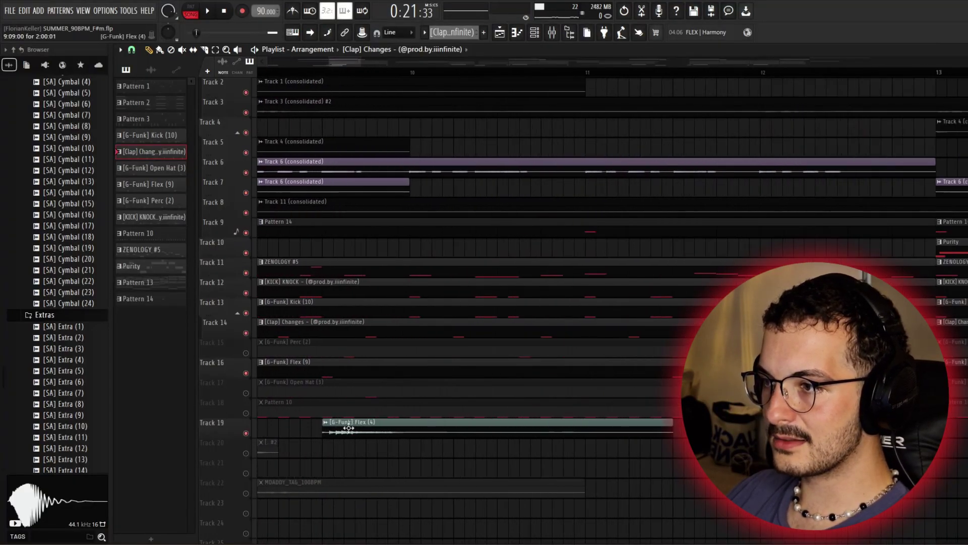
scroll(347, 432, down, 4)
key(space)
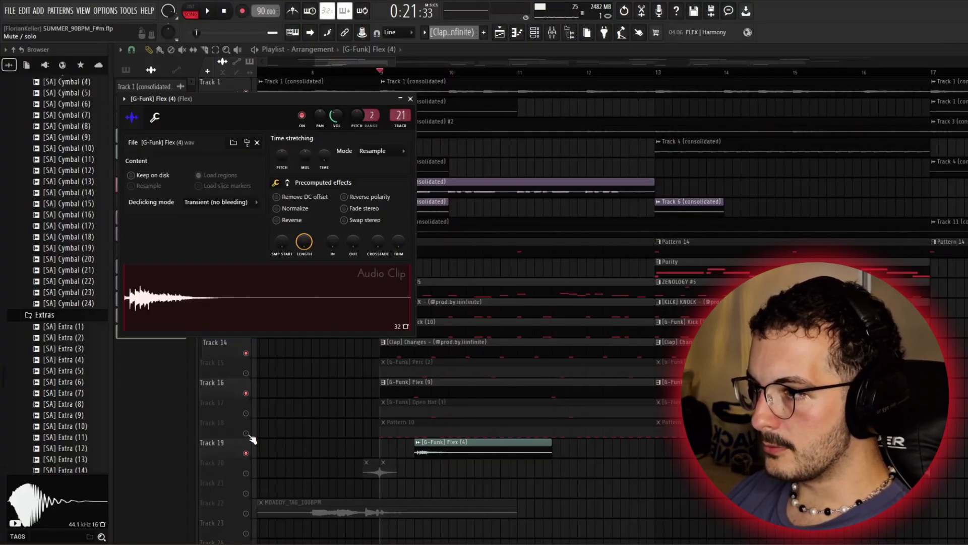
Unmute Track 18 and examine the note timing and velocities of the [G-Funk] Closed Hat (29) in Pattern 10
click(247, 434)
double_click(403, 432)
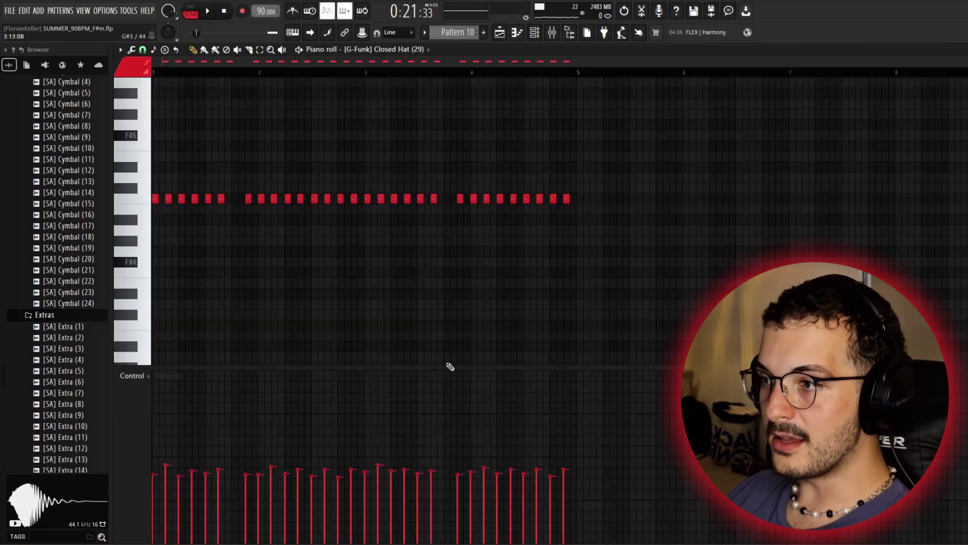
scroll(158, 244, up, 5)
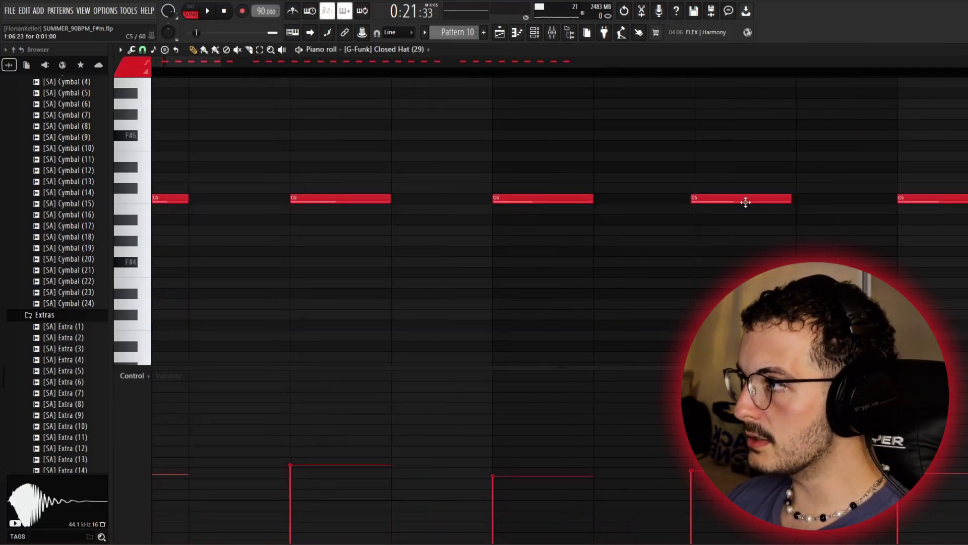
scroll(403, 129, down, 5)
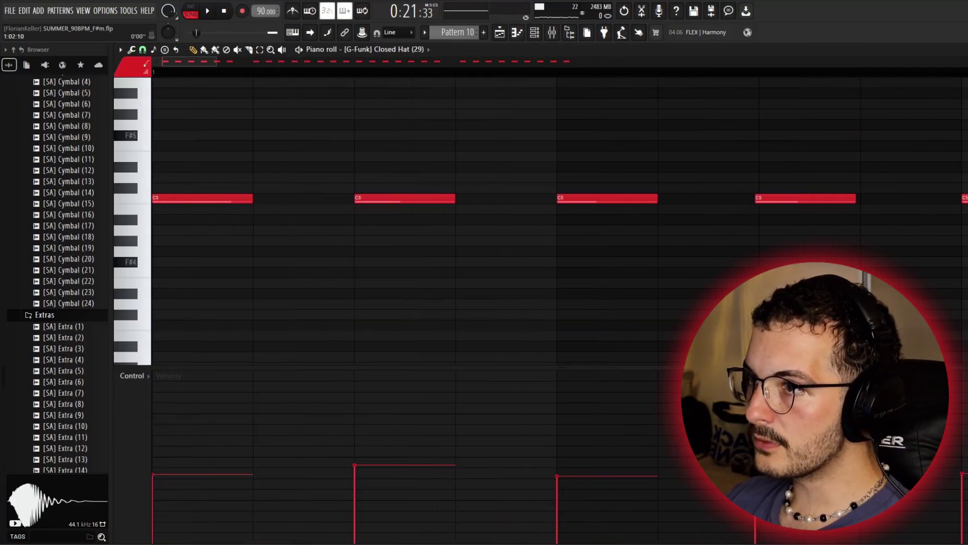
scroll(406, 132, down, 2)
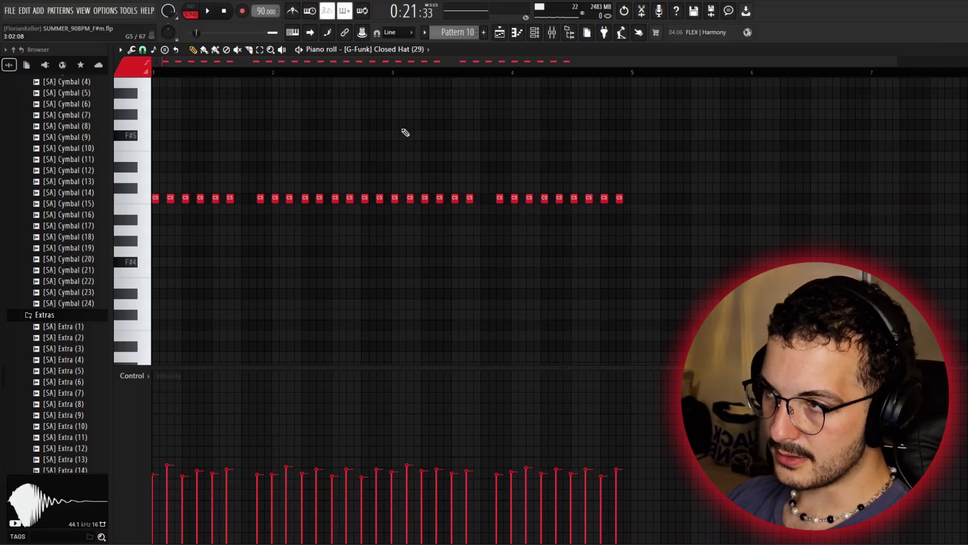
scroll(172, 158, up, 7)
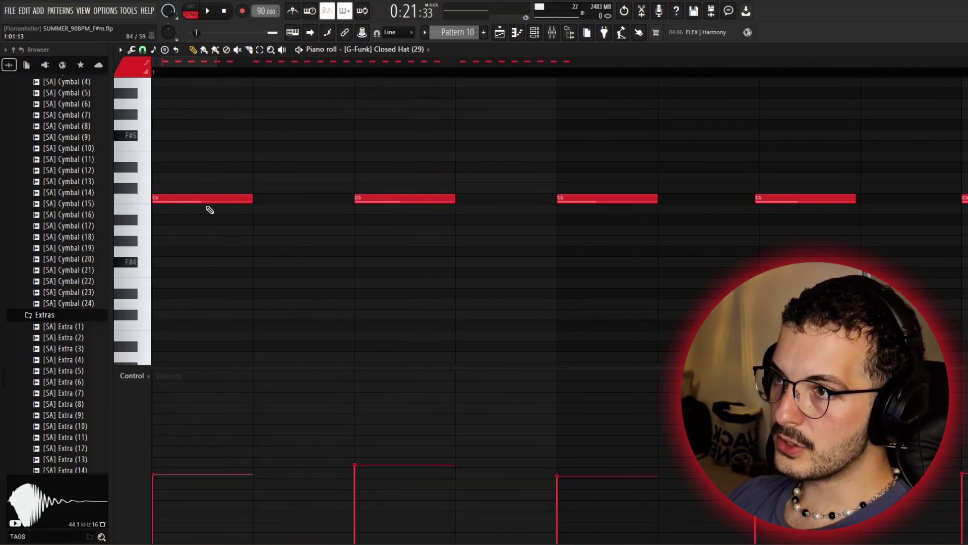
Select a random set of notes across the whole [G-Funk] Closed Hat (29) pattern
scroll(487, 175, down, 7)
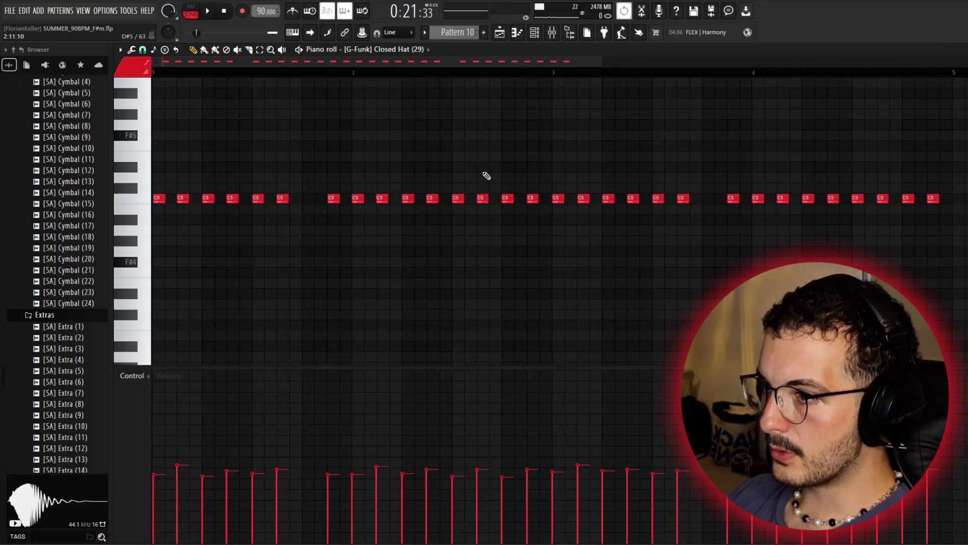
scroll(435, 259, down, 2)
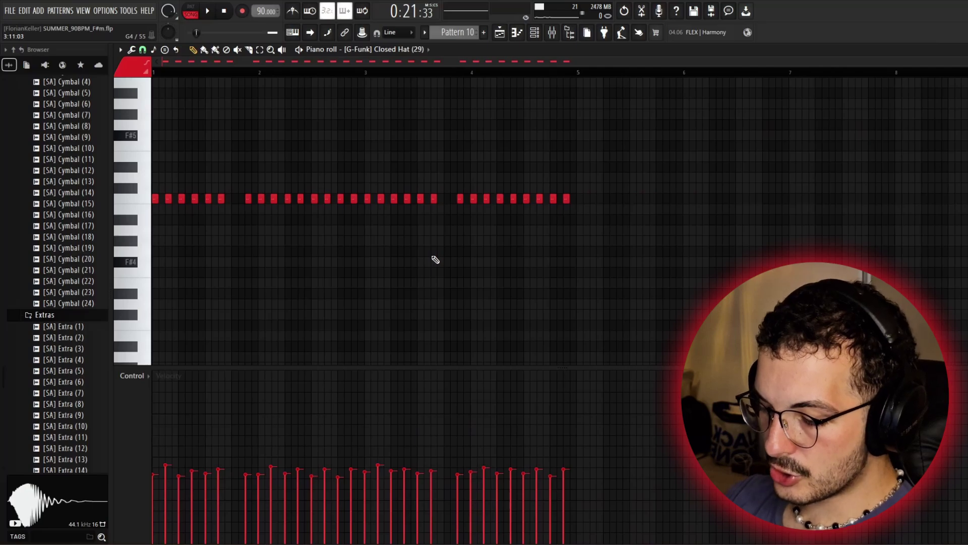
key(shift+m)
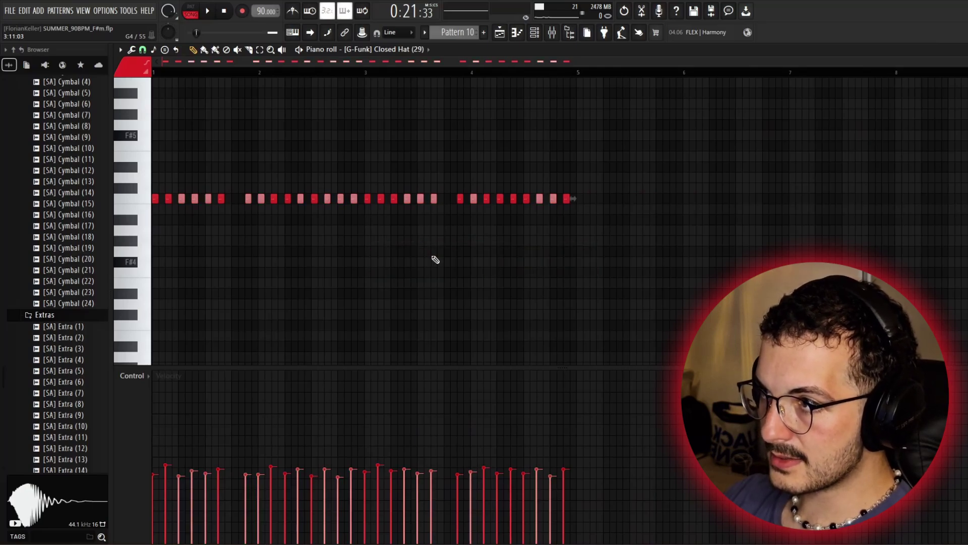
Compare the timing and velocities of the selected and unselected closed hat notes across the four bars
scroll(435, 260, up, 8)
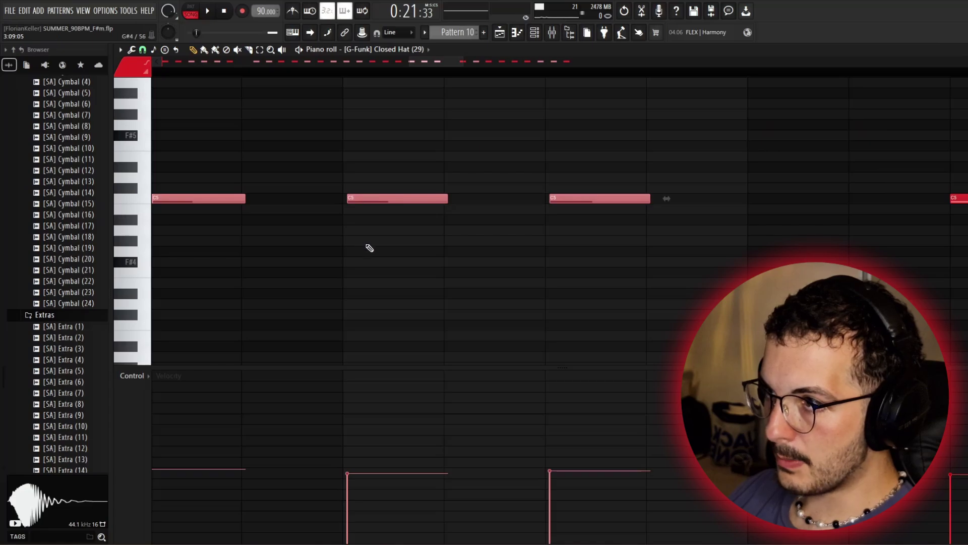
scroll(370, 248, down, 8)
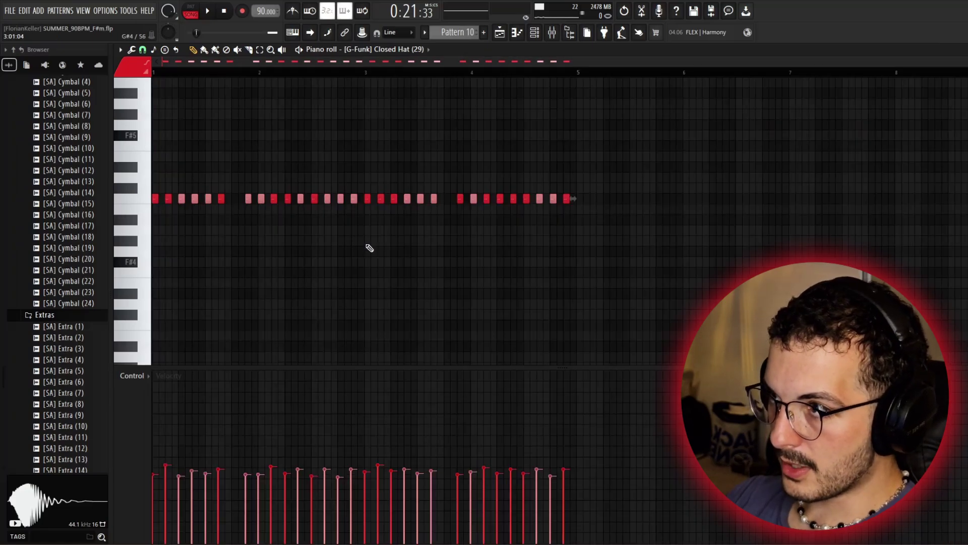
scroll(361, 240, up, 8)
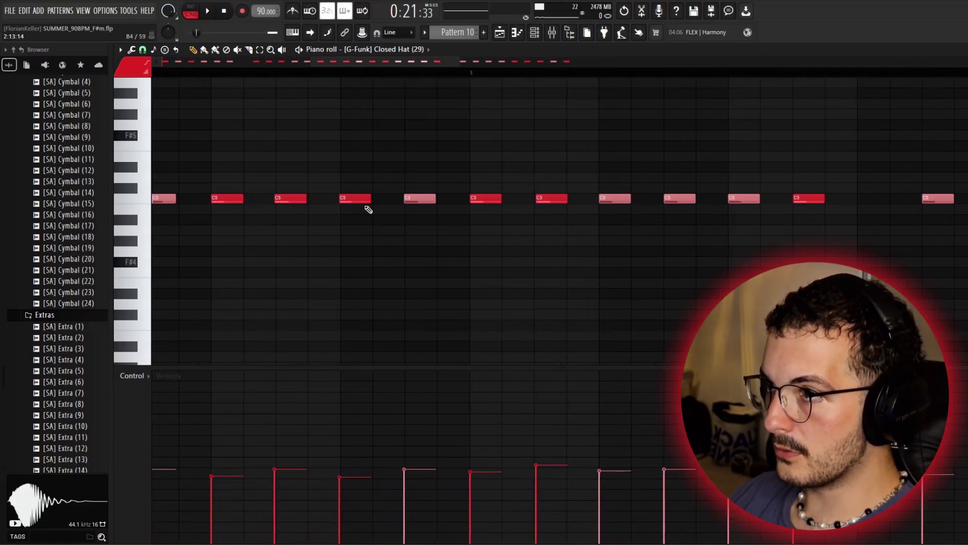
scroll(505, 228, down, 5)
scroll(527, 232, down, 2)
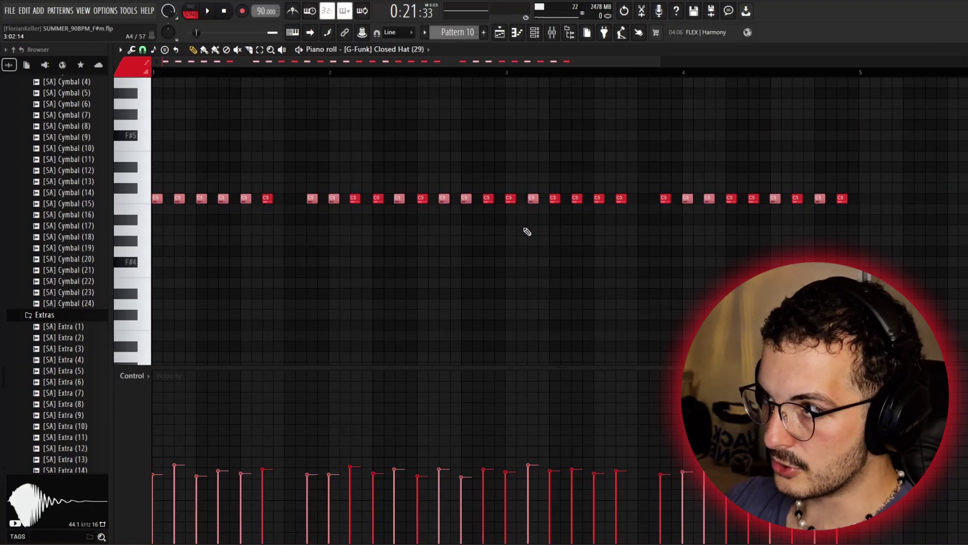
scroll(526, 232, up, 6)
scroll(631, 244, down, 7)
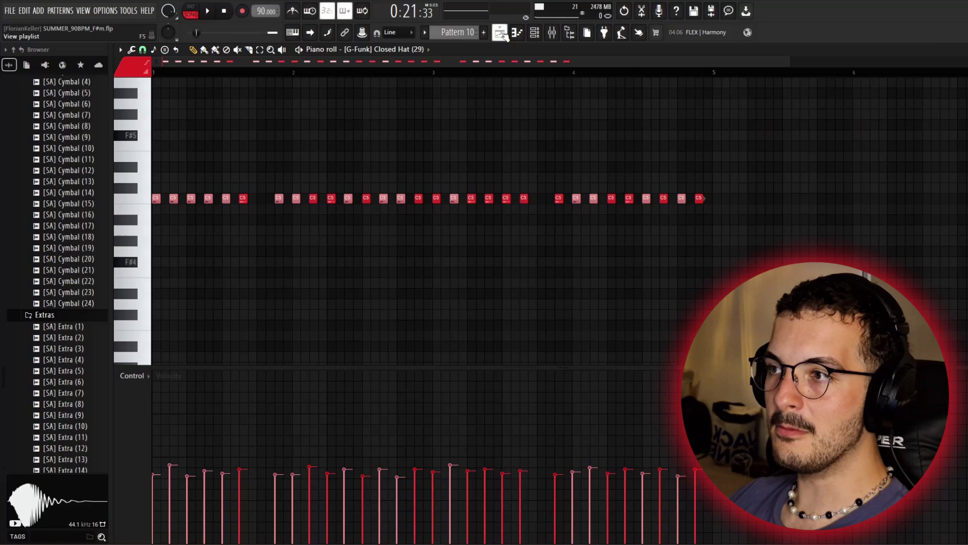
Return to the playlist, unmute Track 17, and pick its [G-Funk] Open Hat (3) pattern to examine where its hits fall
click(504, 35)
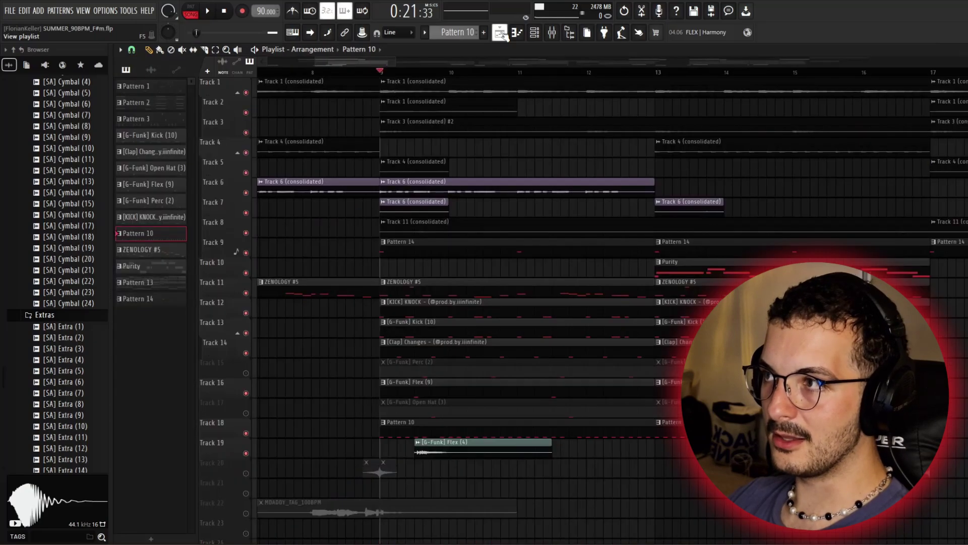
click(245, 413)
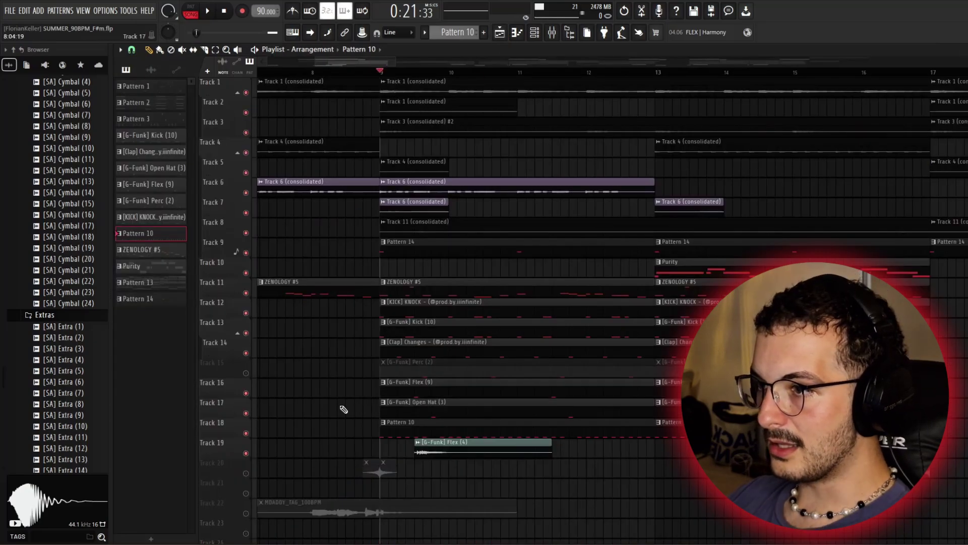
click(449, 409)
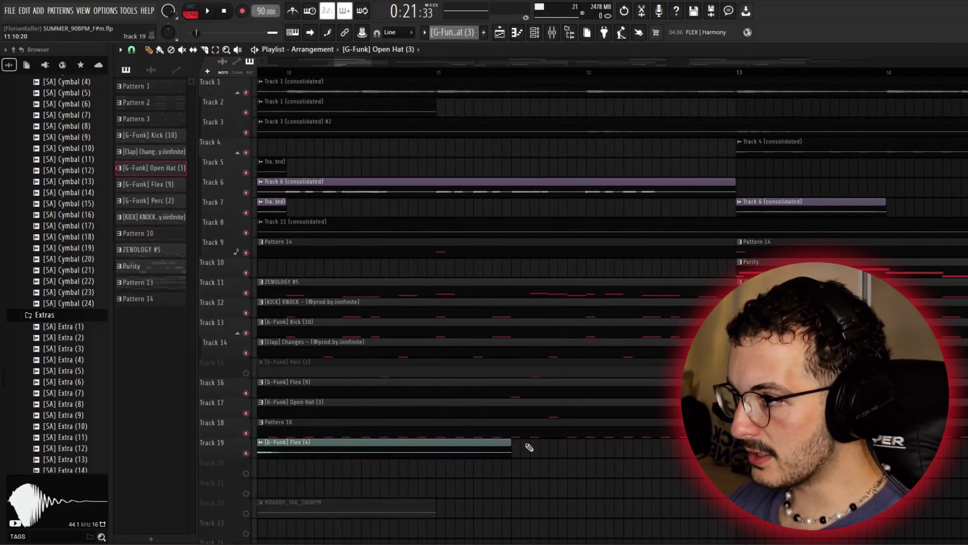
scroll(476, 409, down, 3)
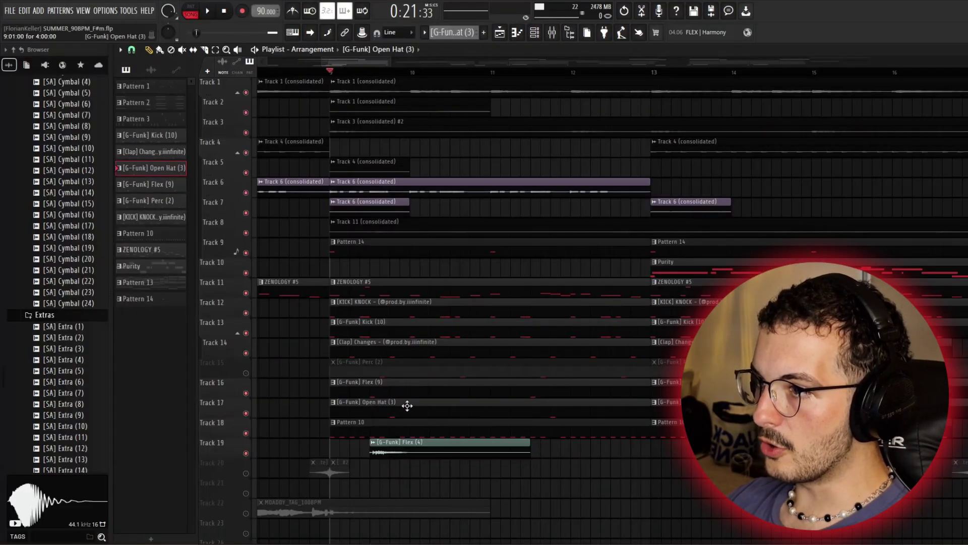
scroll(407, 405, up, 3)
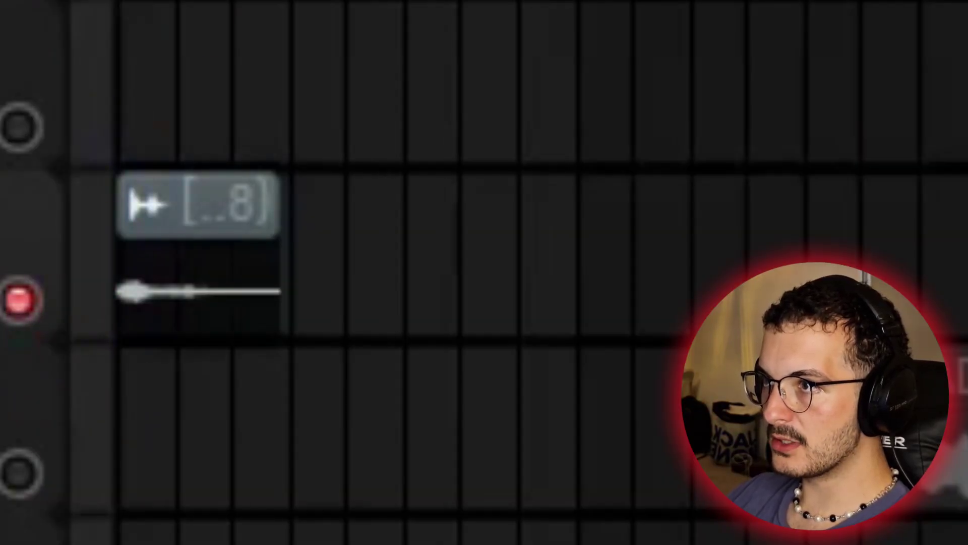
Play the arrangement, solo Track 20 to hear its effect clips alone, and restore the other tracks
key(space)
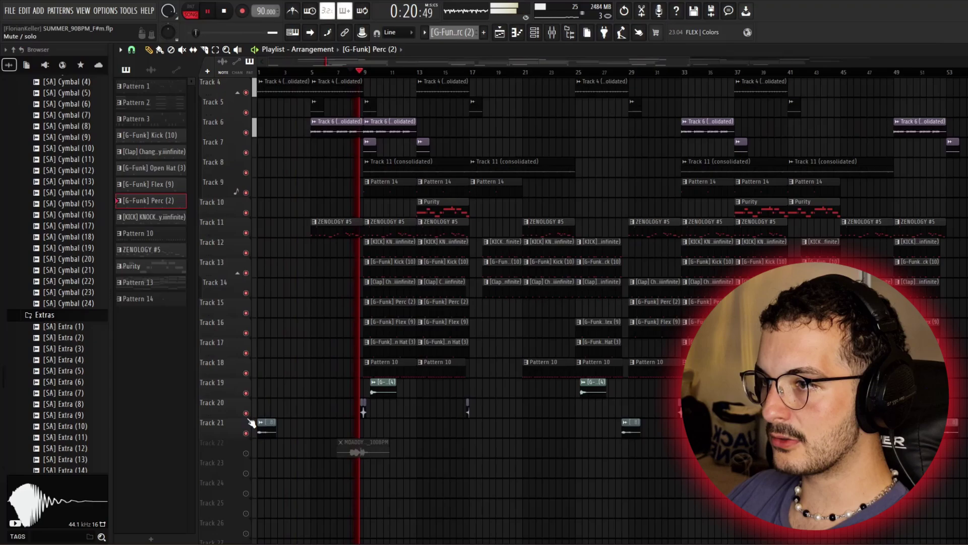
right_click(246, 413)
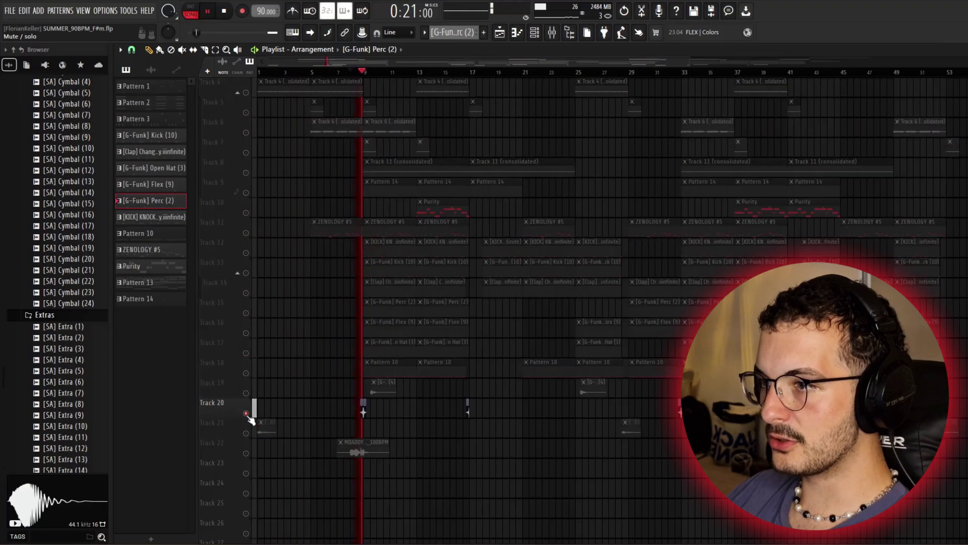
right_click(245, 413)
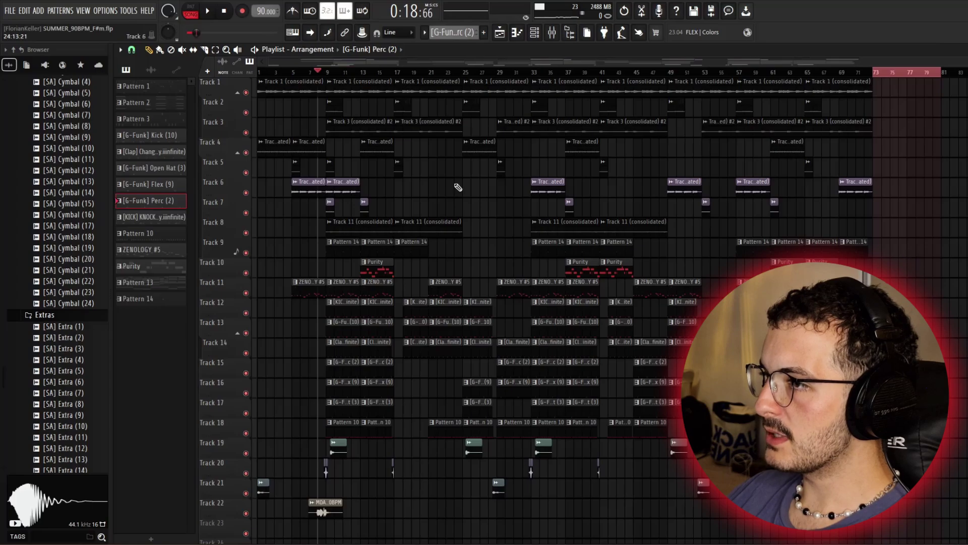
Select bars 9 to 17 in the playlist and check the routing of Insert 17 and Kick1 in the mixer
drag(329, 75, 395, 76)
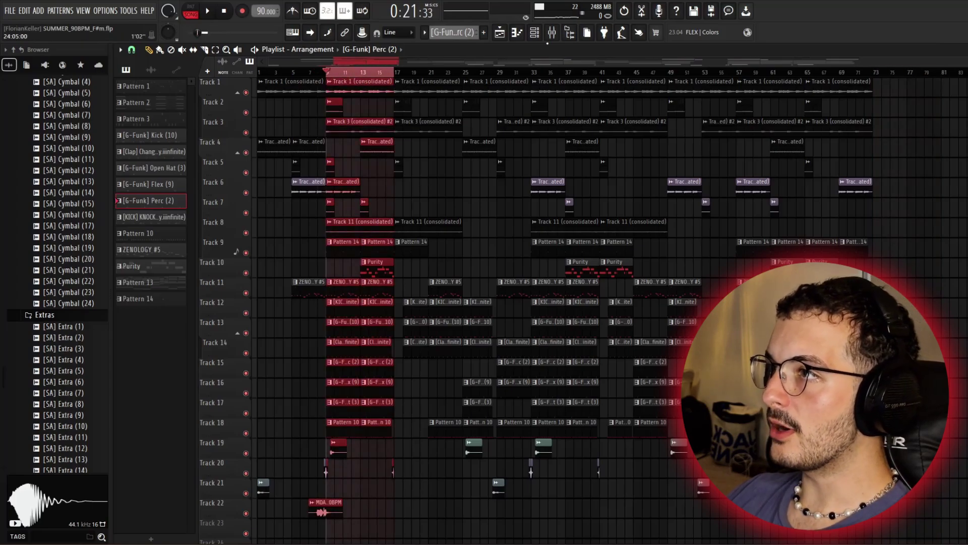
click(552, 32)
click(446, 159)
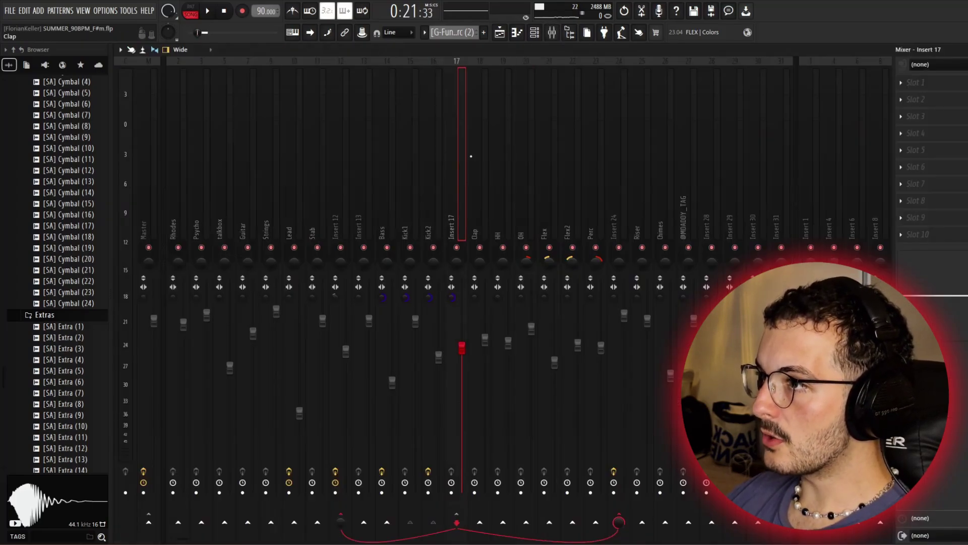
key(Right)
key(Left)
key(Left)
key(Left)
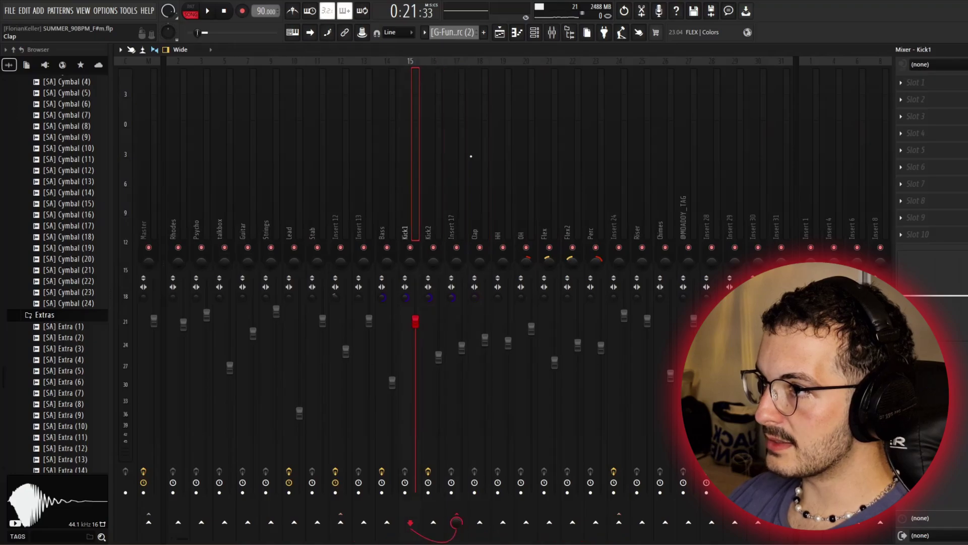
Step through the drum mixer tracks from Kick1 to Insert 24, checking how each one is routed
key(Right)
key(Right)
key(Right)
key(Right)
key(Right)
key(Right)
key(Right)
key(Right)
key(Right)
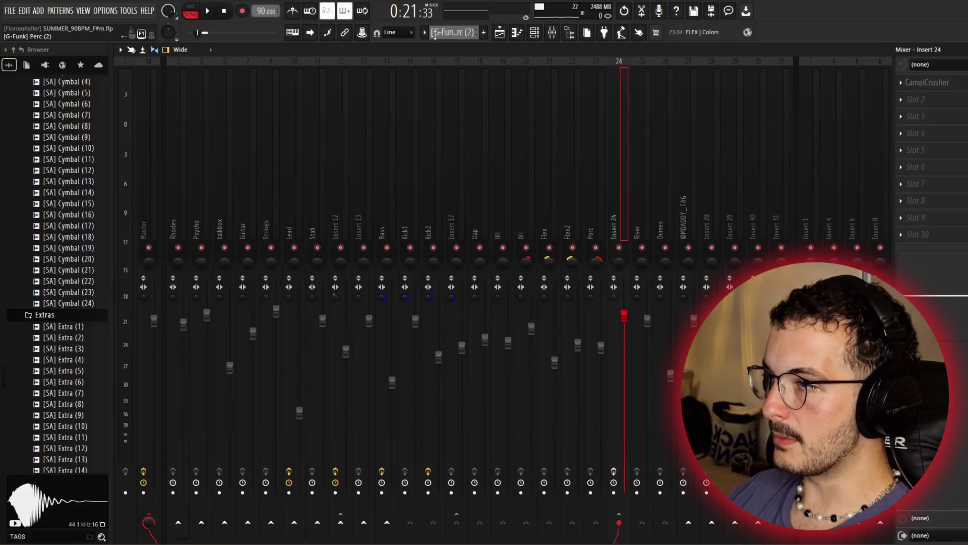
Inspect the CamelCrusher settings on Insert 24, listen to the selected section, and return to the playlist
click(502, 39)
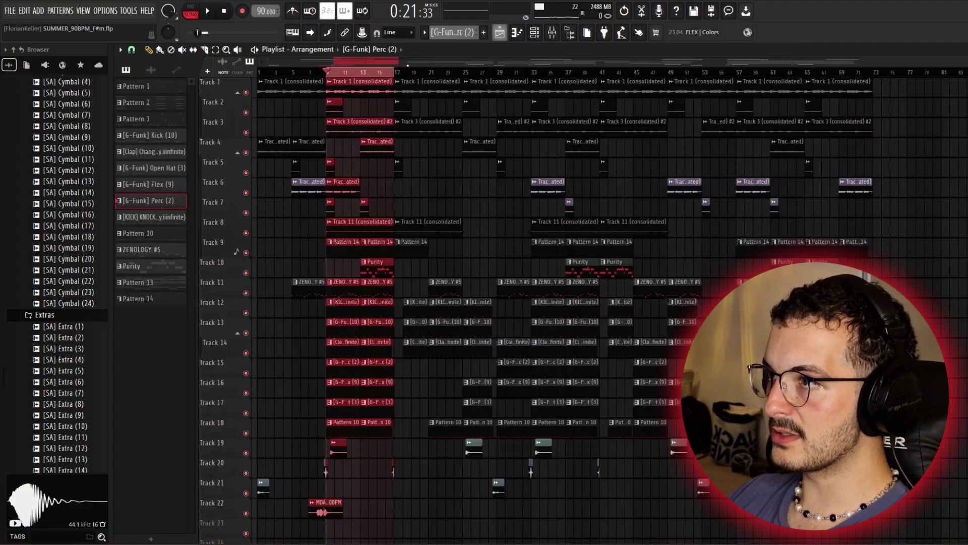
click(558, 35)
click(944, 87)
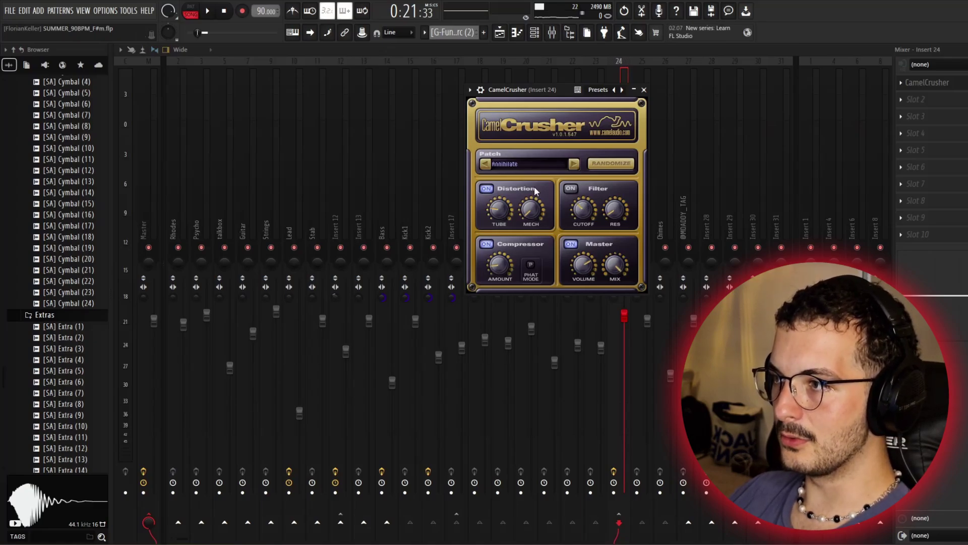
key(space)
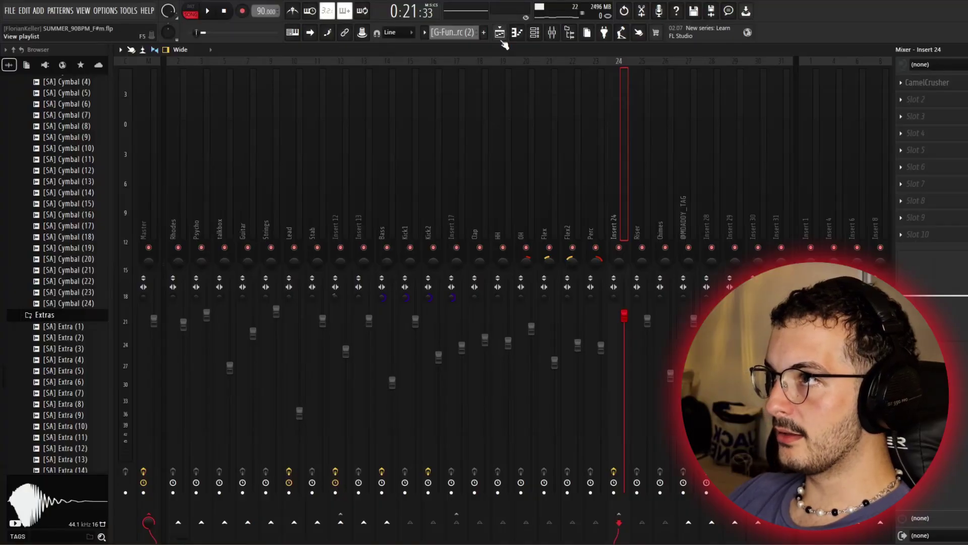
click(500, 33)
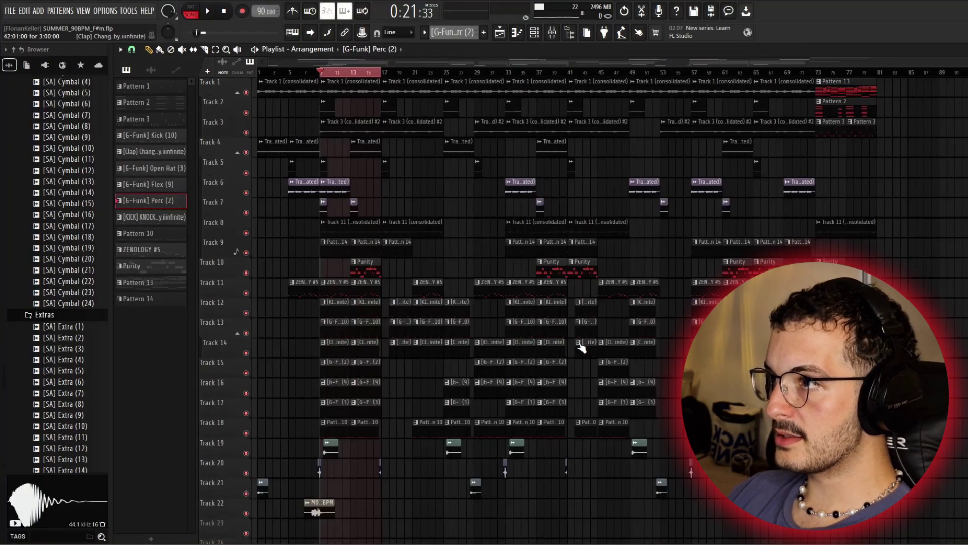